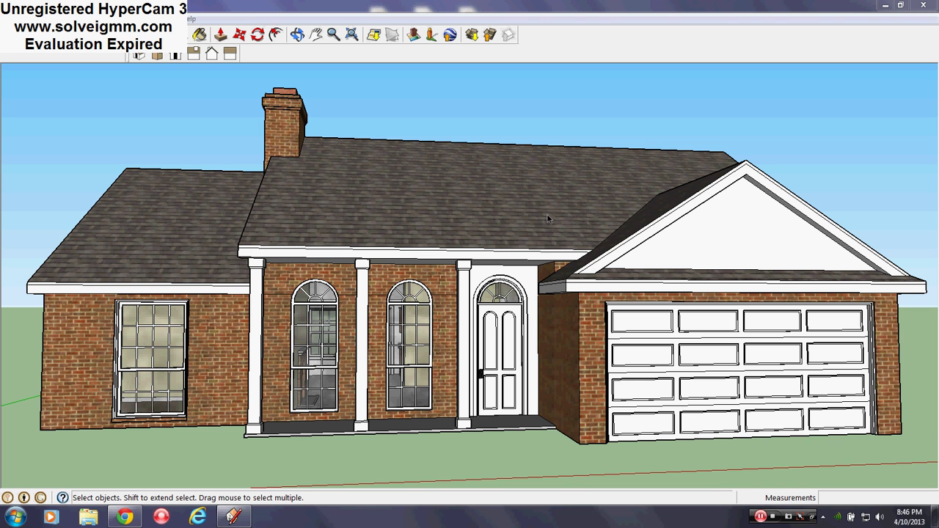
key("l")
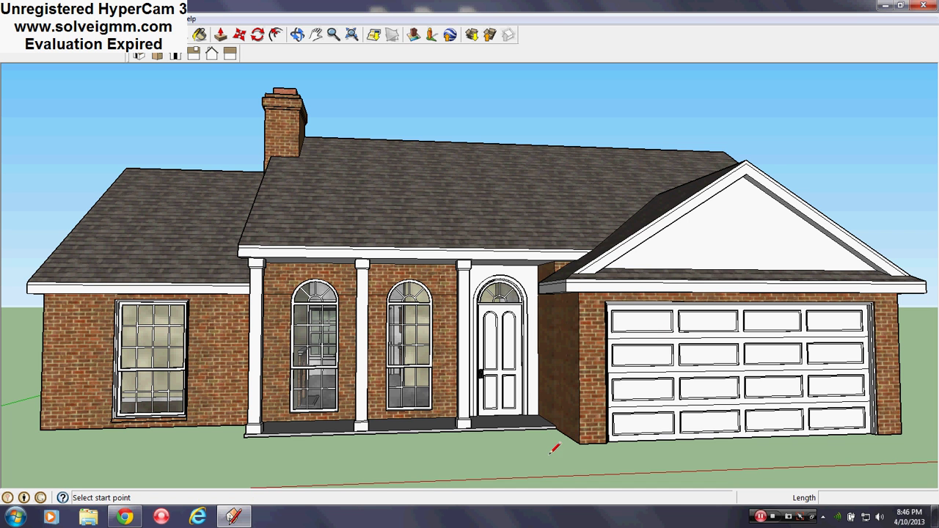
middle_click_drag(629, 440, 667, 384)
scroll(550, 327, "down", 3)
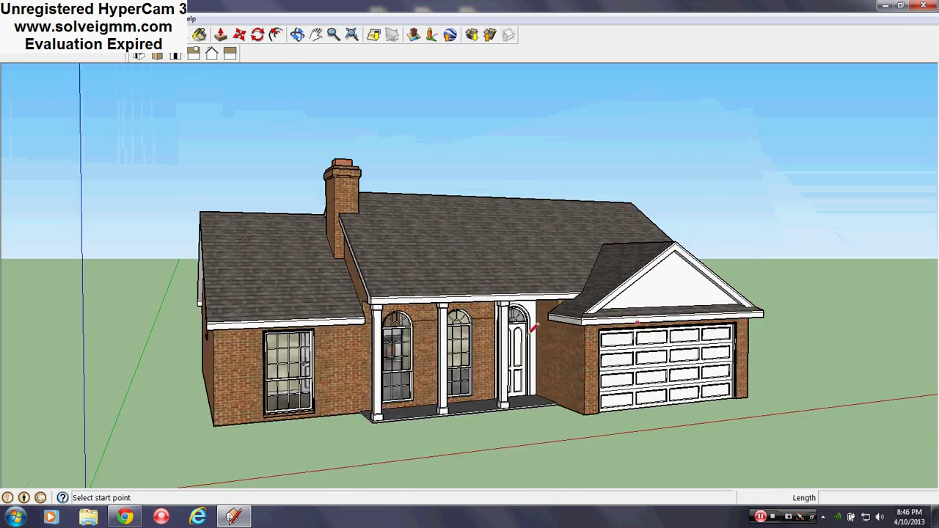
middle_click_drag(549, 327, 611, 315)
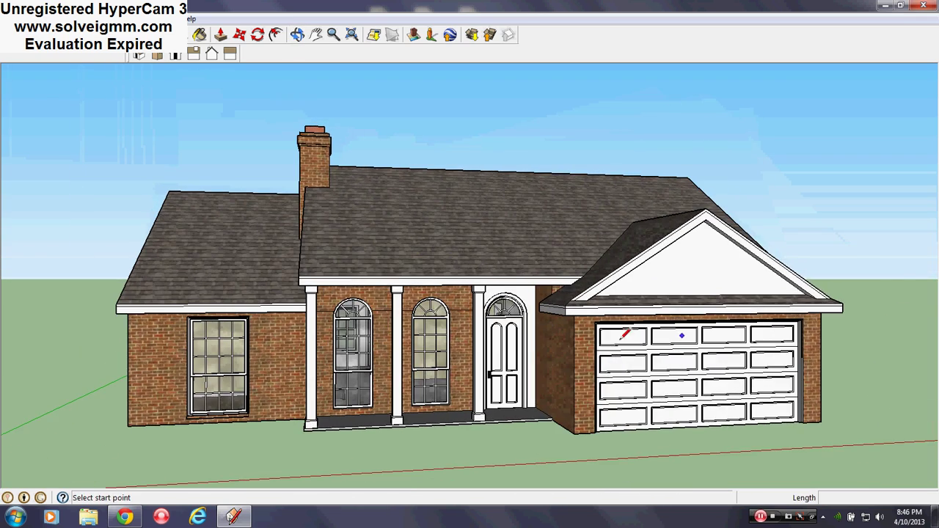
scroll(505, 251, "up", 2)
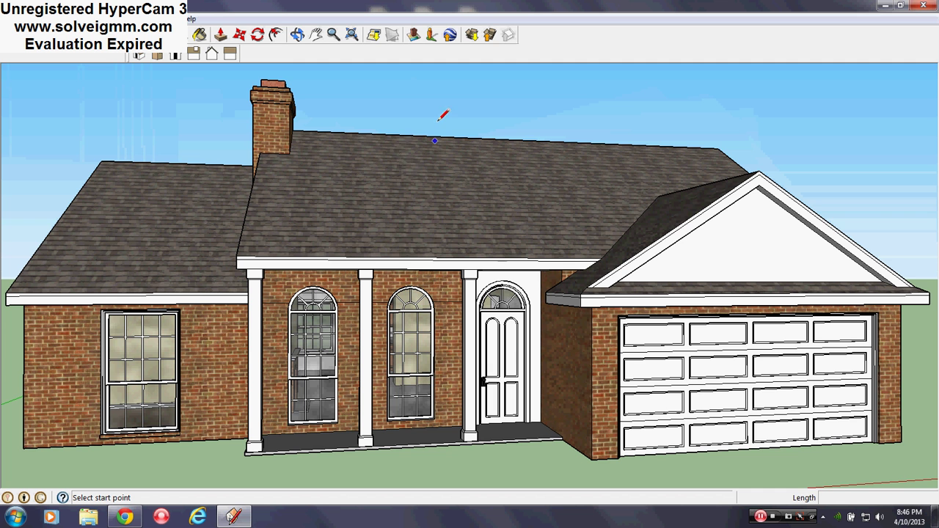
middle_click_drag(339, 188, 673, 201)
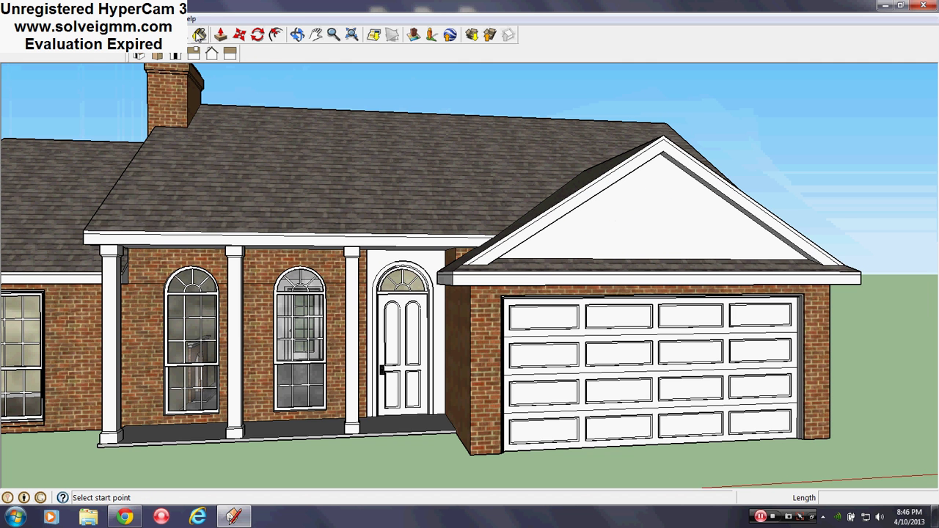
Choose the Cladding_Stucco_Chipboard material from the materials already used in the model
left_click(198, 35)
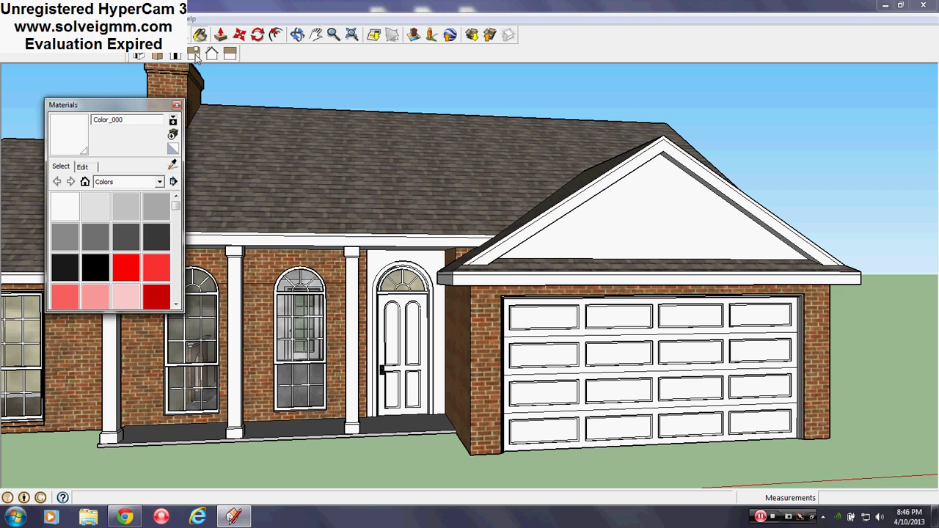
left_click(160, 181)
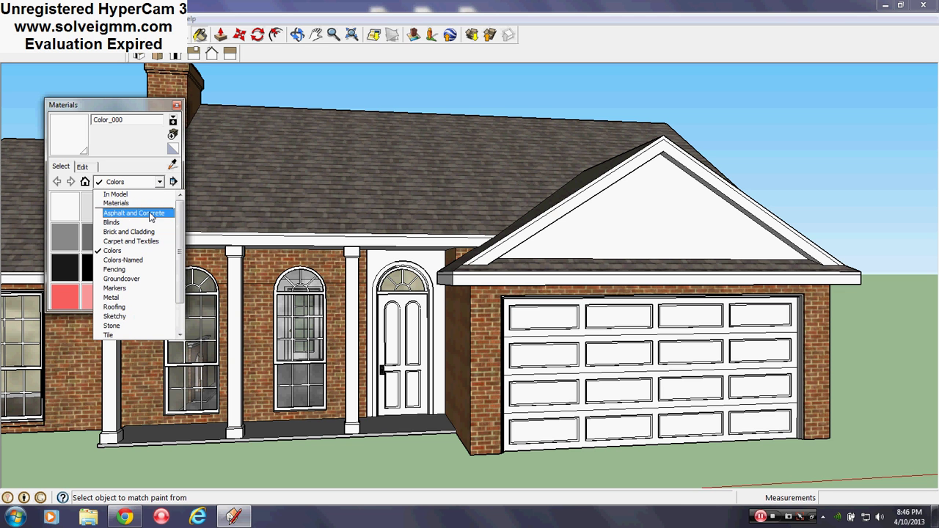
left_click(138, 195)
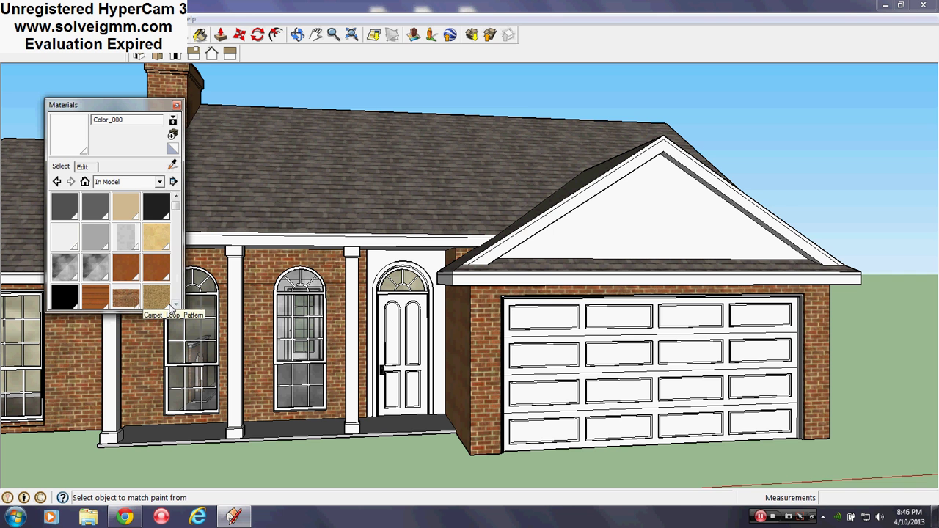
left_click(175, 306)
left_click(175, 306)
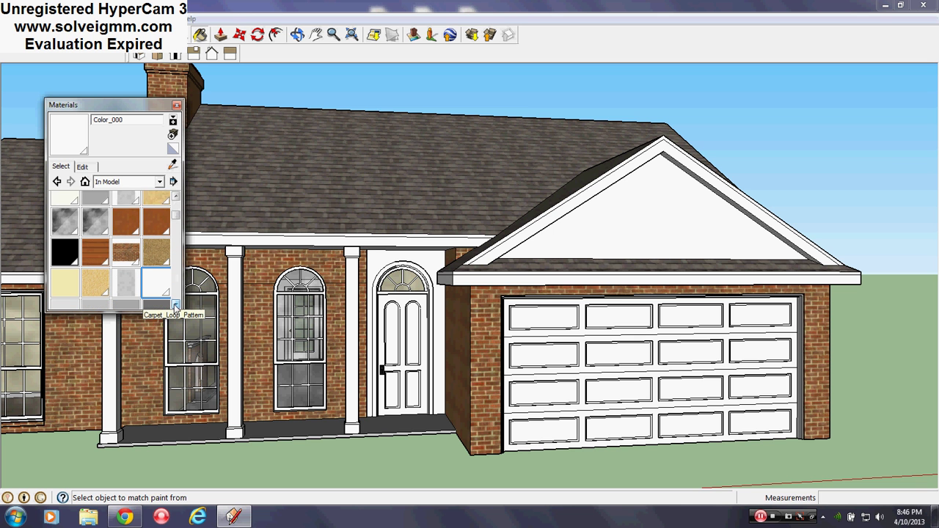
left_click(175, 305)
left_click(91, 267)
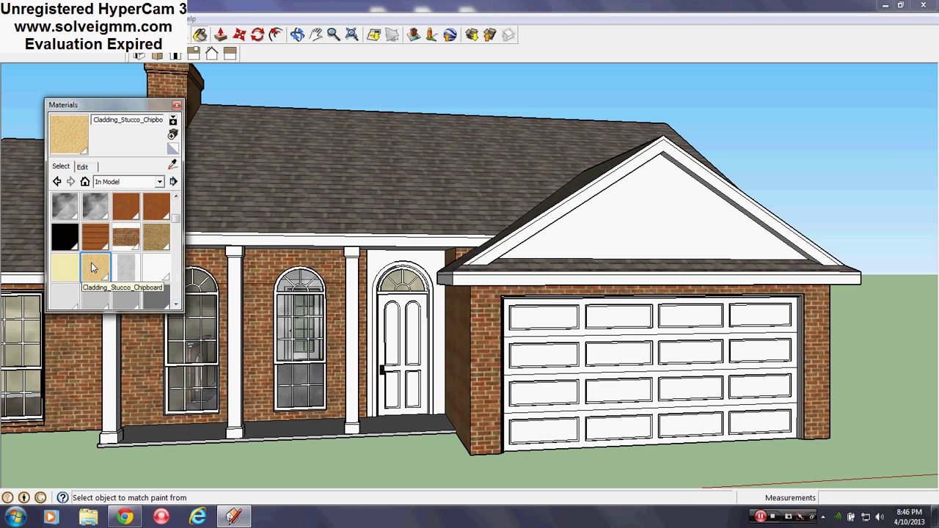
Paint the garage gable and the wall around the front door with the chipboard stucco material
left_click(680, 213)
mouse_move(550, 234)
middle_mouse_down()
mouse_move(606, 245)
mouse_move(494, 283)
mouse_move(403, 340)
mouse_move(286, 313)
middle_mouse_up()
scroll(464, 315, "up", 3)
left_click(465, 314)
left_click(464, 257)
scroll(286, 301, "down", 5)
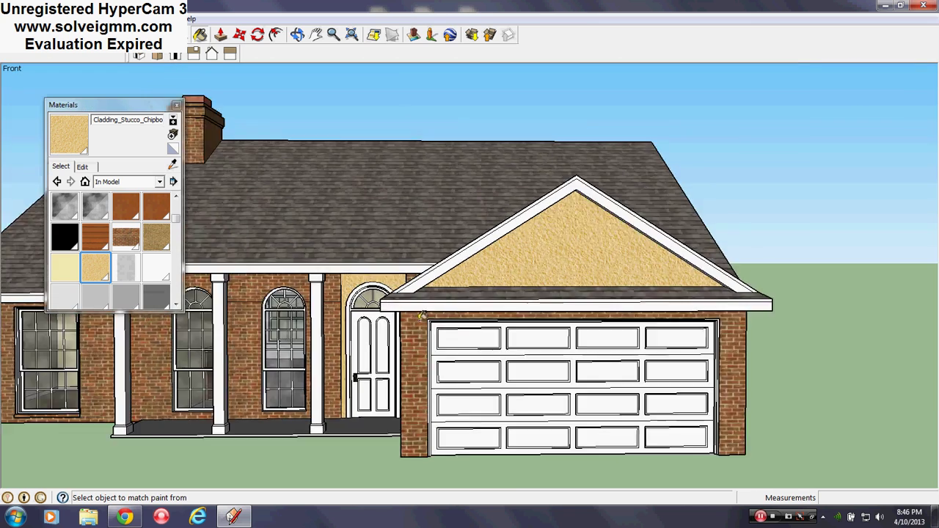
Paint the white rear exterior wall of the house with the same stucco material
mouse_move(667, 360)
middle_mouse_down()
mouse_move(550, 351)
mouse_move(552, 394)
middle_mouse_up()
scroll(553, 394, "up", 3)
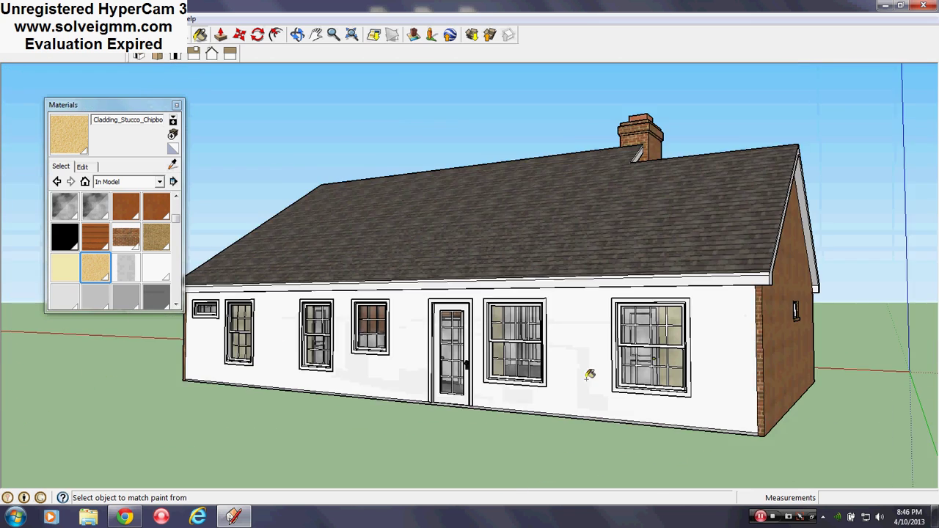
left_click(596, 372)
scroll(183, 374, "up", 3)
mouse_move(712, 337)
middle_mouse_down()
mouse_move(184, 374)
mouse_move(680, 352)
middle_mouse_up()
scroll(183, 374, "down", 3)
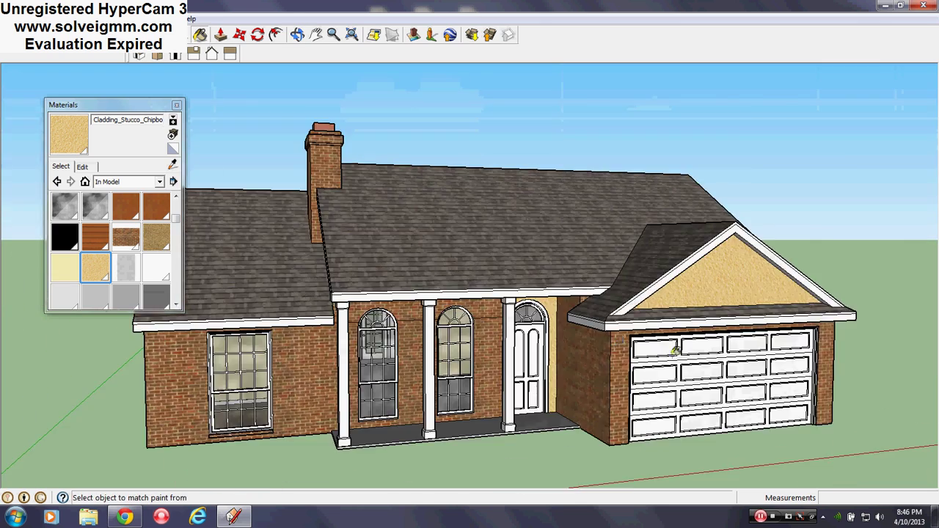
Try recolouring the stucco material by matching its colour to the white trim on the model
scroll(680, 353, "up", 3)
scroll(660, 308, "up", 2)
scroll(657, 298, "up", 2)
middle_click_drag(579, 268, 535, 298)
scroll(534, 298, "up", 2)
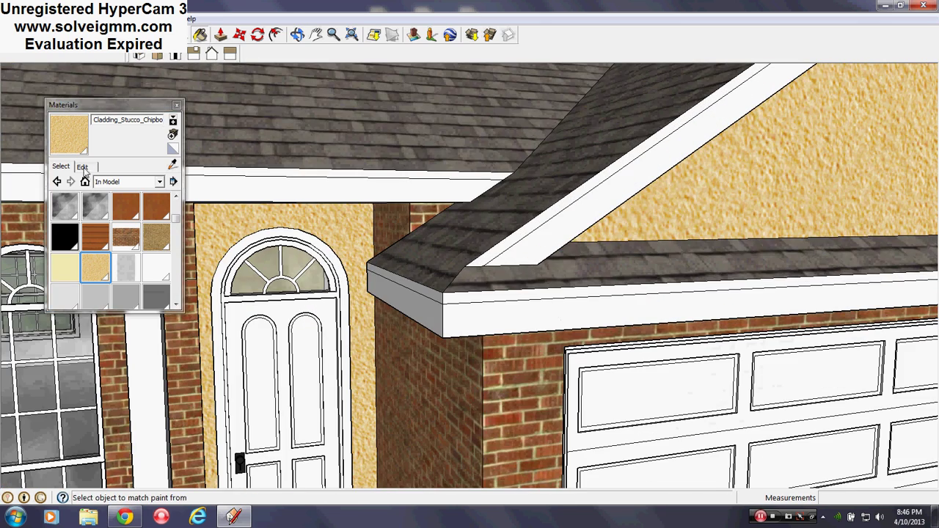
left_click(85, 166)
scroll(562, 311, "down", 2)
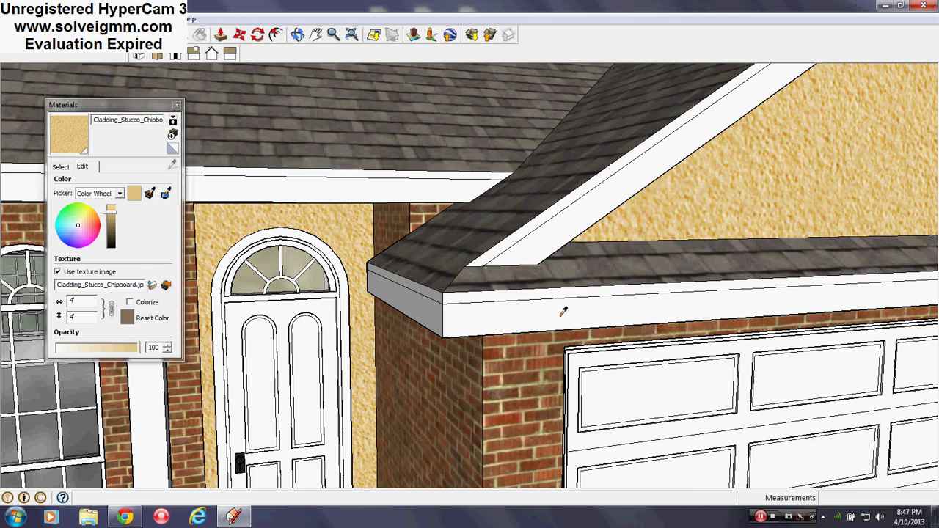
key("ctrl+z")
scroll(536, 330, "down", 4)
middle_click_drag(536, 329, 374, 293)
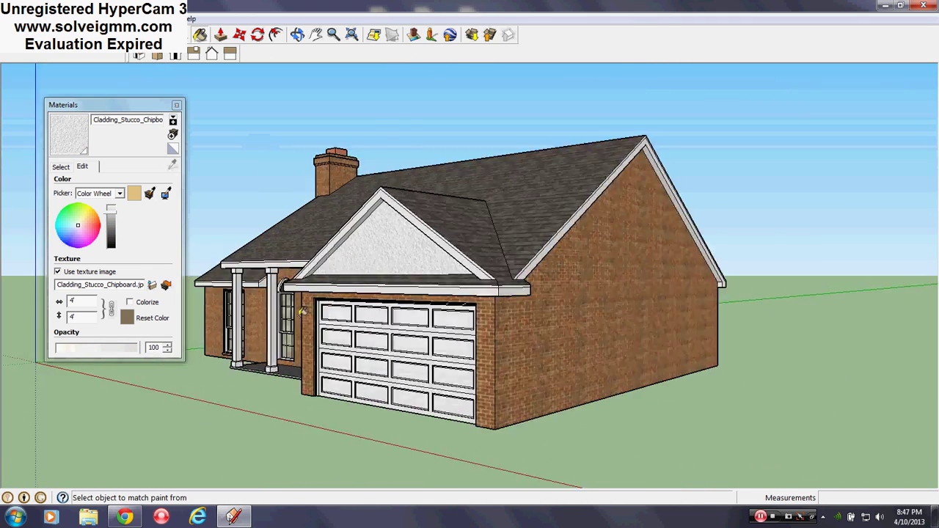
Examine the recoloured stucco on the garage gable and around the front door from several angles
scroll(372, 275, "up", 3)
scroll(359, 279, "down", 3)
scroll(220, 209, "up", 4)
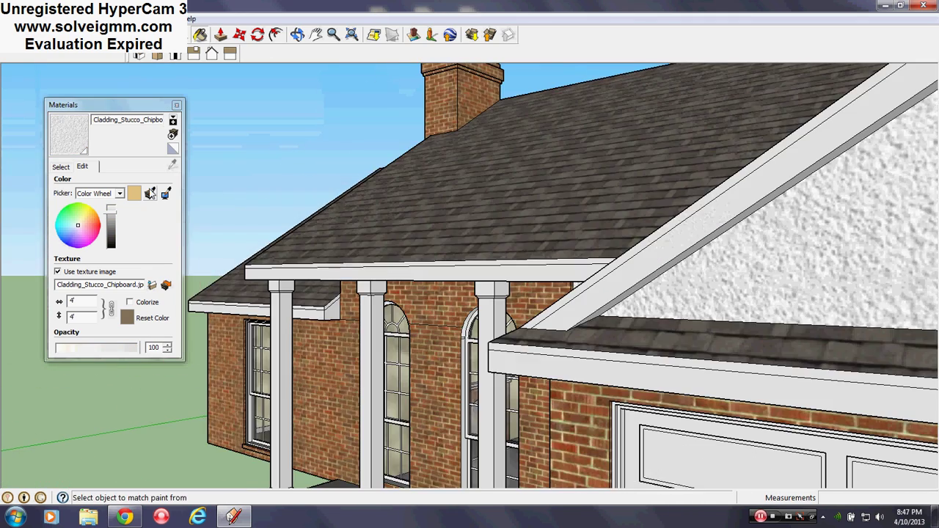
middle_click_drag(230, 210, 623, 336)
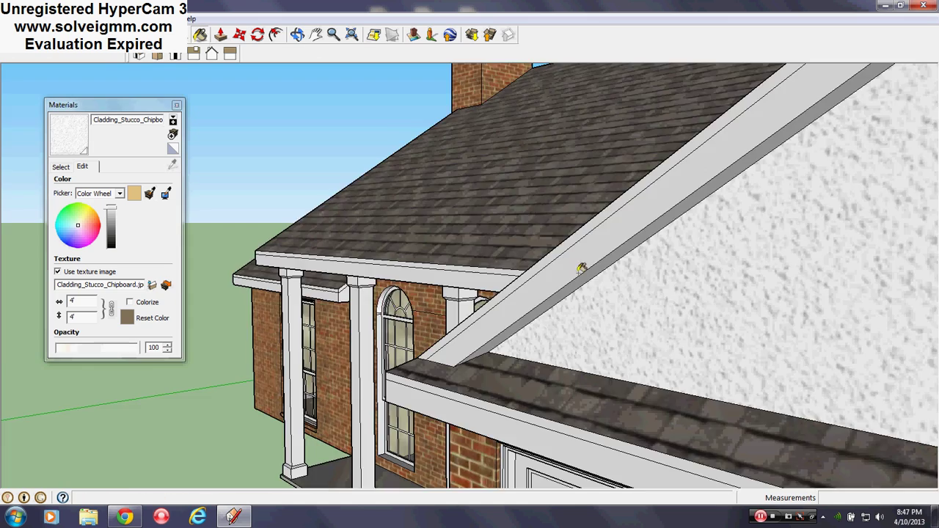
scroll(323, 261, "down", 4)
middle_click_drag(323, 261, 618, 315)
scroll(618, 314, "up", 5)
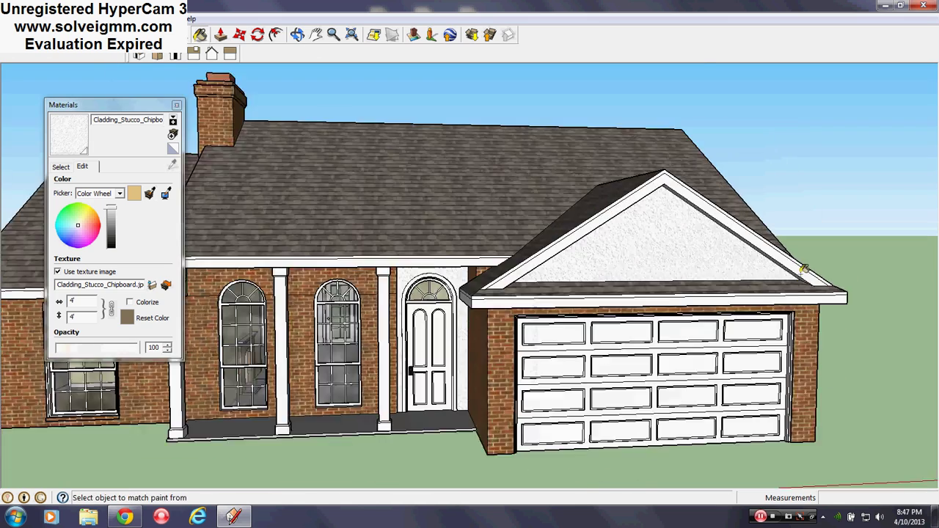
middle_click_drag(622, 237, 712, 235)
scroll(789, 250, "down", 5)
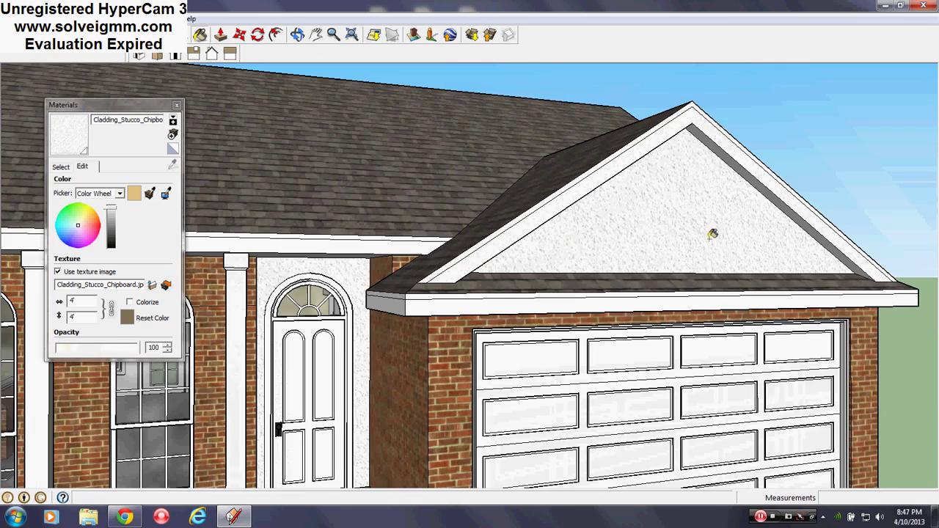
Restore the stucco's original tan colour and match it again to the white trim on the garage front
left_click(717, 247)
scroll(719, 247, "down", 2)
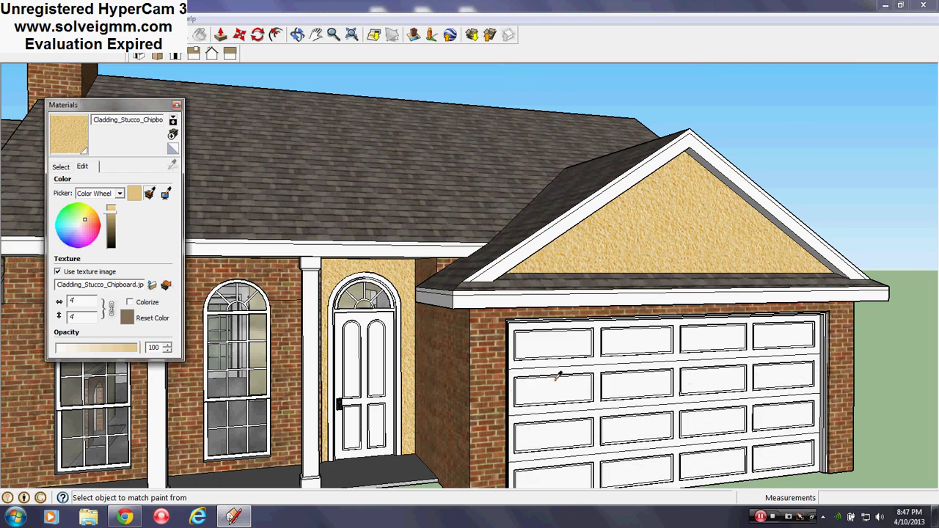
scroll(533, 284, "up", 1)
left_click(531, 281)
scroll(543, 308, "down", 3)
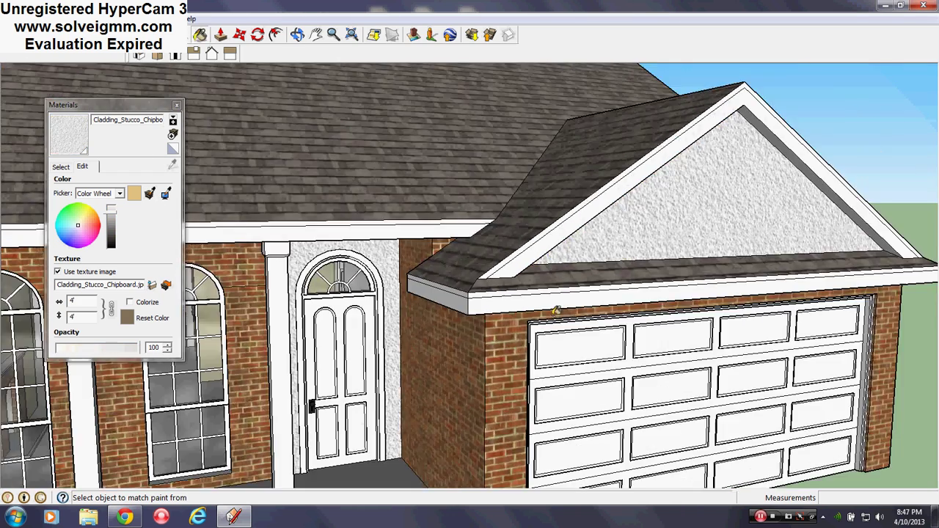
middle_click_drag(560, 317, 652, 360)
scroll(284, 229, "up", 3)
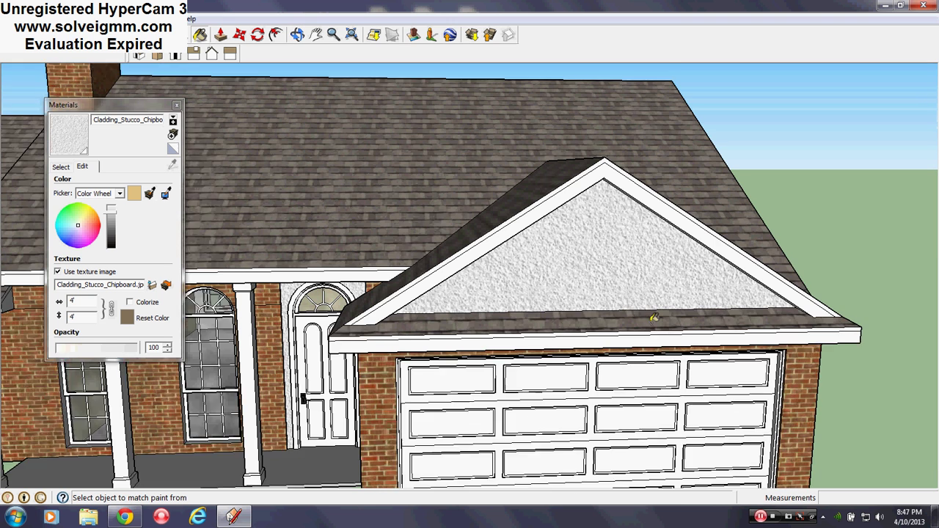
Finish editing the stucco material, return to the in-model material list and close the Materials window
left_click(112, 214)
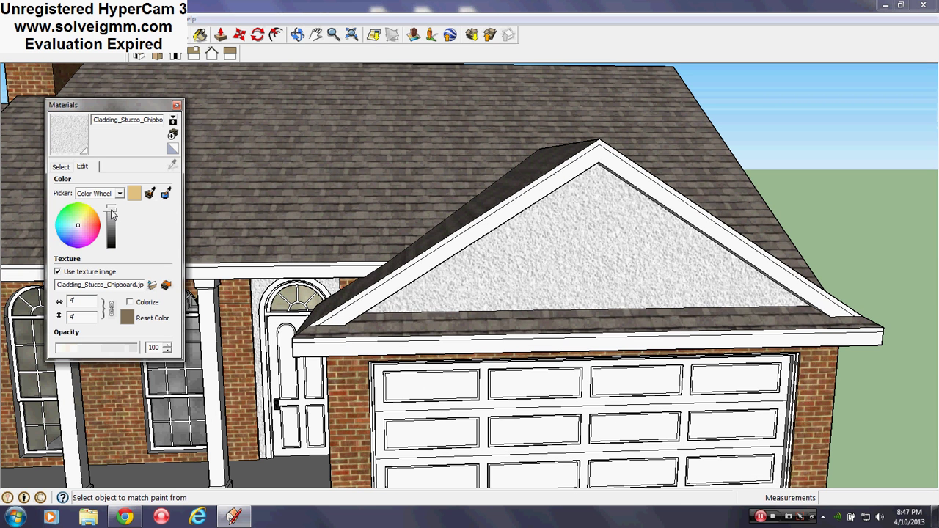
left_click(62, 167)
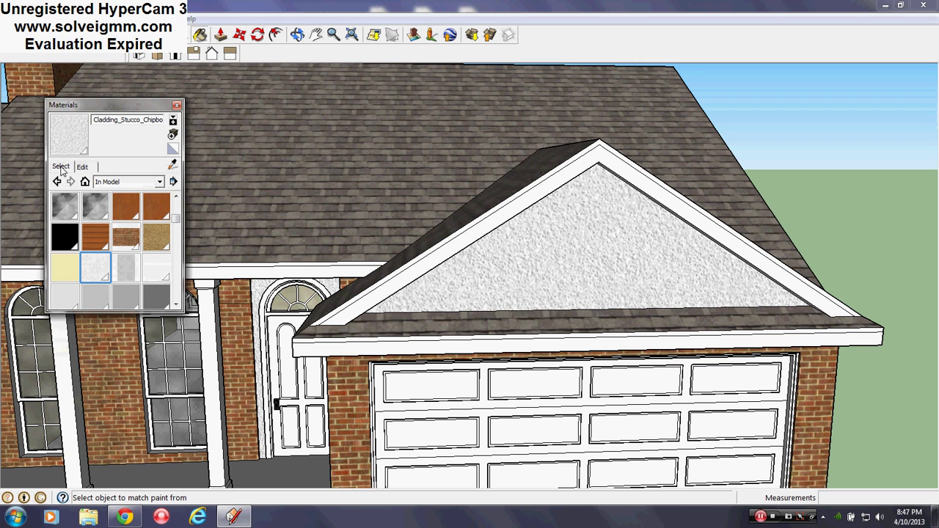
left_click(176, 105)
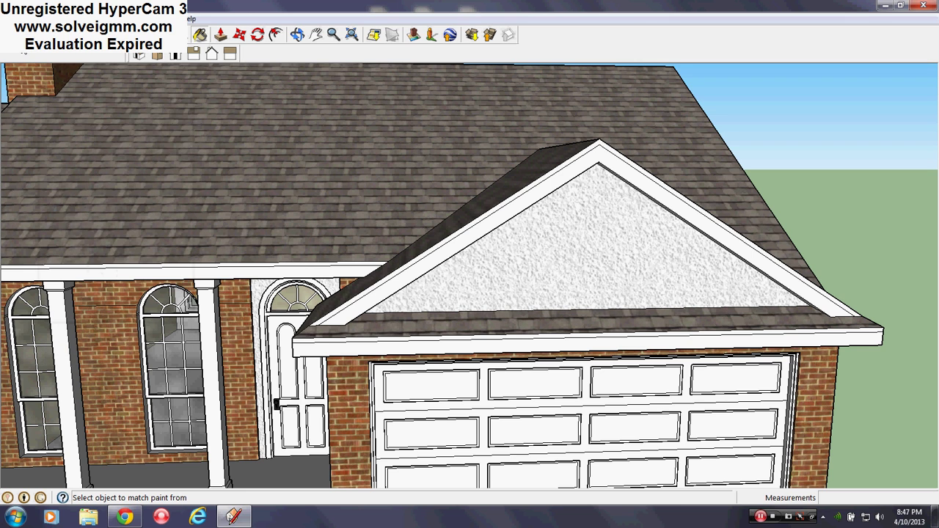
key("l")
middle_click_drag(308, 339, 404, 325)
scroll(419, 314, "down", 4)
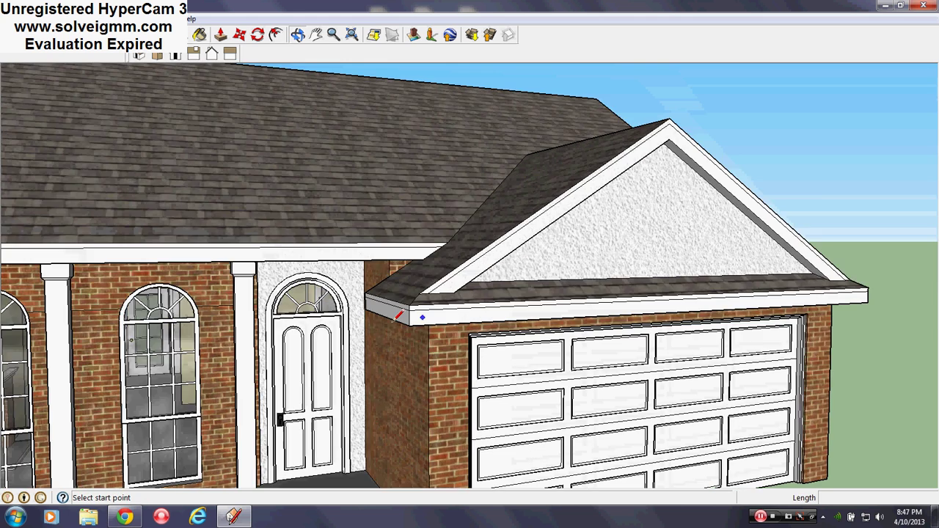
middle_click_drag(627, 291, 110, 347)
scroll(499, 377, "up", 4)
middle_click_drag(572, 307, 330, 332)
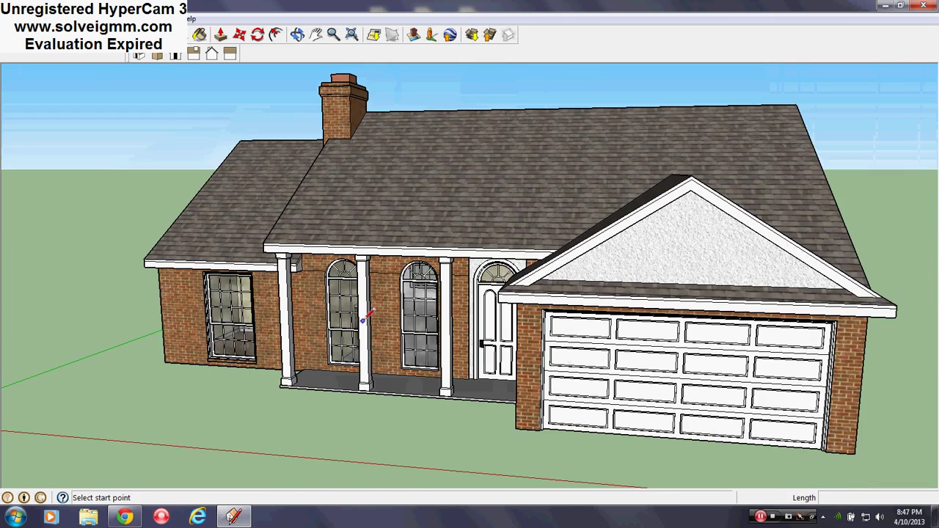
Hide the Roof layer and close the Layers window
left_click(167, 18)
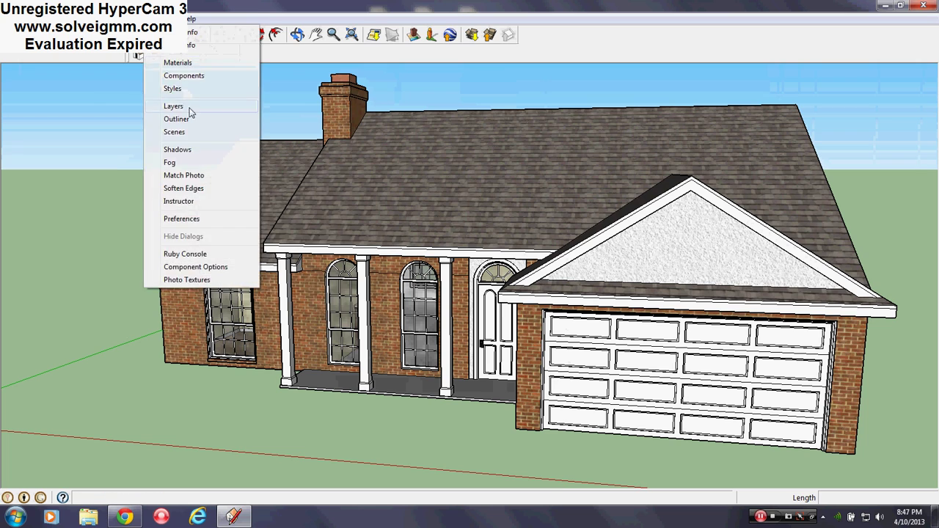
left_click(176, 106)
left_click(307, 224)
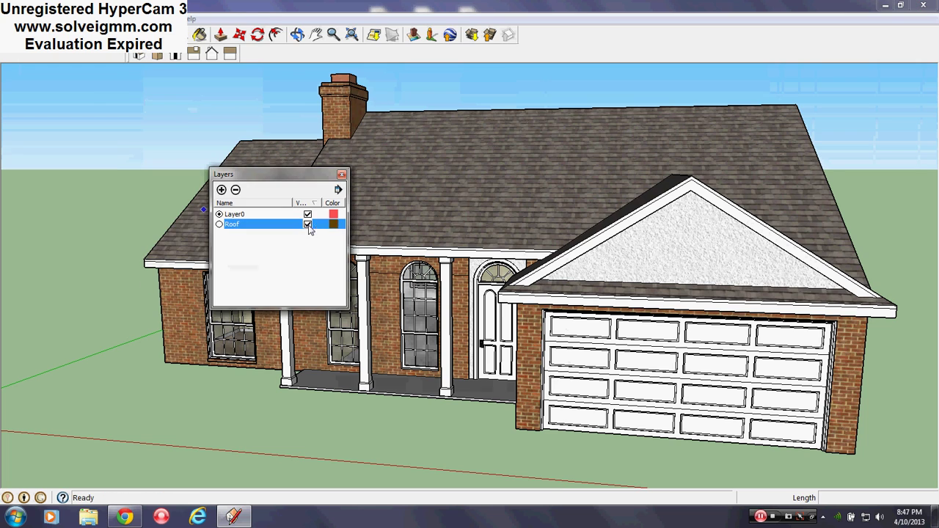
left_click(341, 174)
Inspect the house's interior layout from above, covering the bedrooms, kitchen, living area and garage
middle_click_drag(341, 174, 882, 451)
middle_click_drag(310, 324, 580, 237)
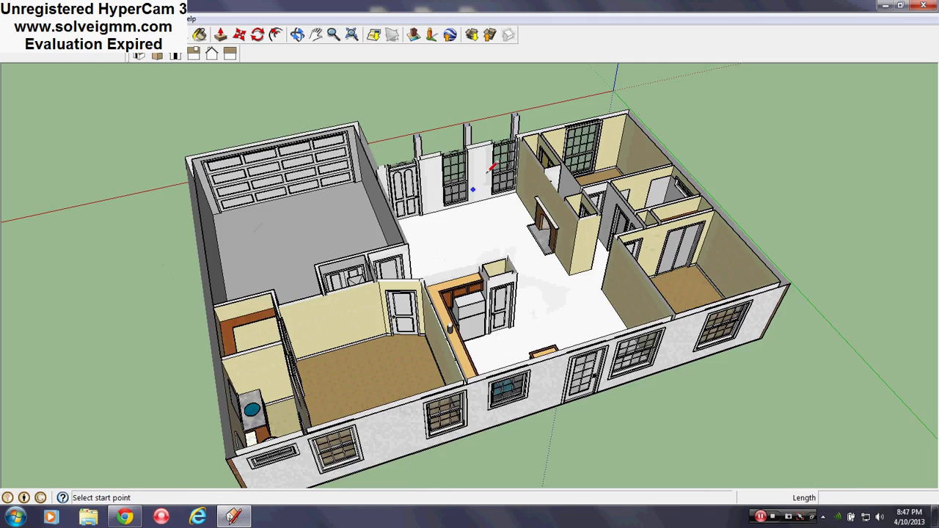
scroll(305, 189, "up", 3)
middle_click_drag(304, 189, 572, 308)
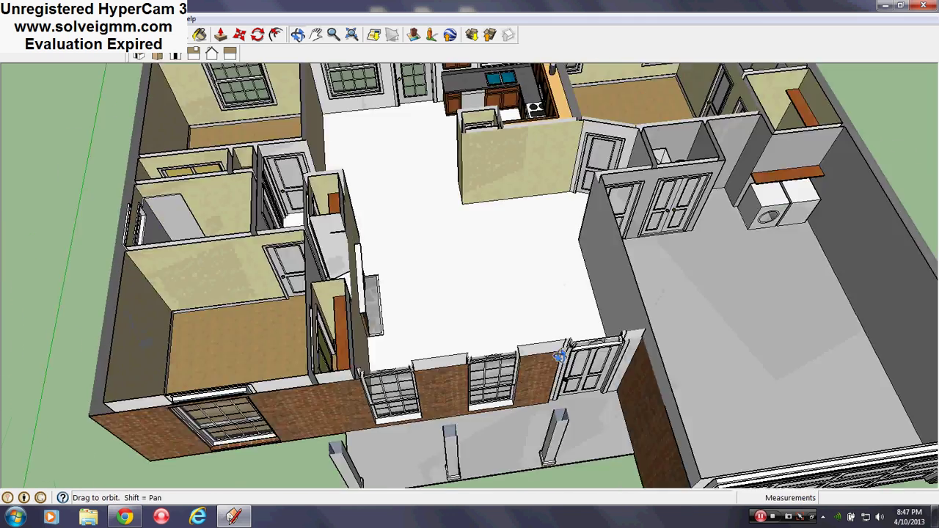
scroll(616, 324, "down", 3)
middle_click_drag(615, 340, 788, 295)
scroll(671, 315, "up", 3)
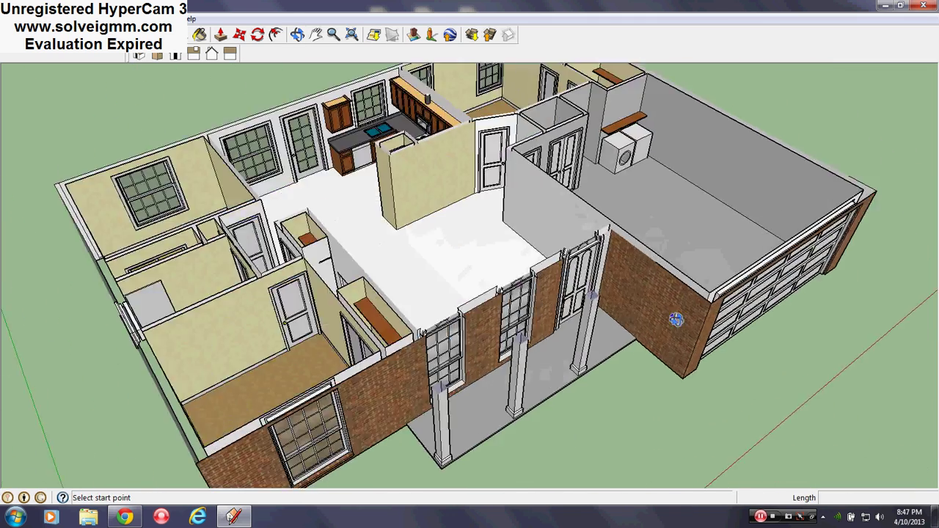
middle_click_drag(677, 318, 595, 234)
Undo the hiding of the Roof layer and return to the front porch
key("ctrl+z")
middle_click_drag(552, 294, 428, 237)
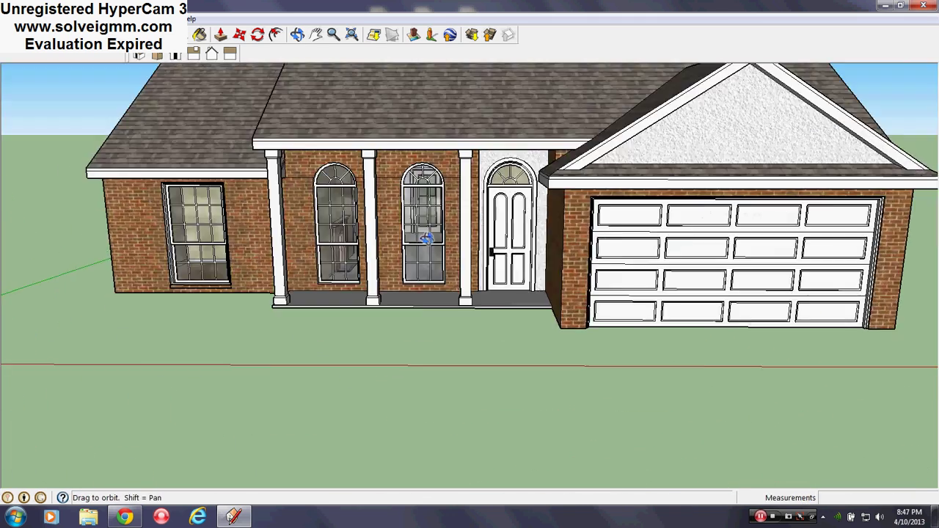
scroll(311, 188, "up", 3)
scroll(320, 180, "down", 3)
scroll(319, 180, "up", 3)
middle_click_drag(320, 180, 290, 213)
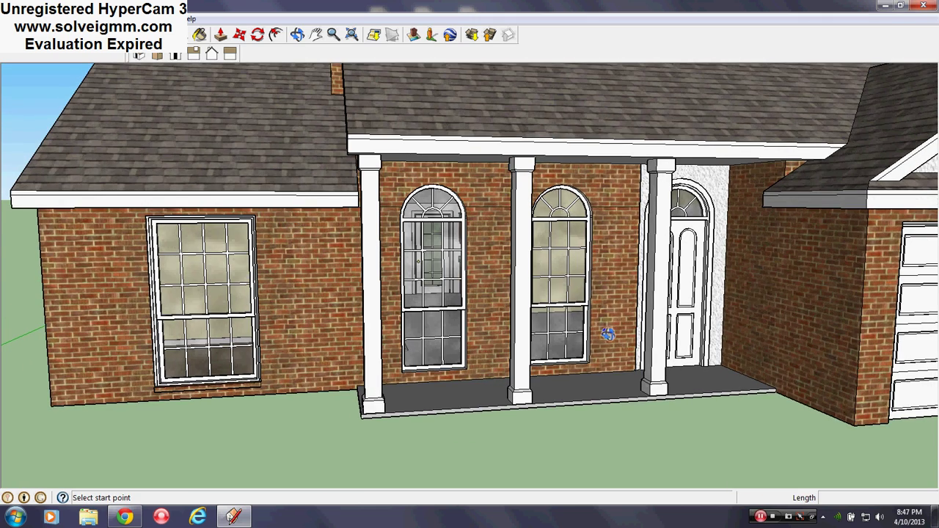
middle_click_drag(609, 336, 553, 337)
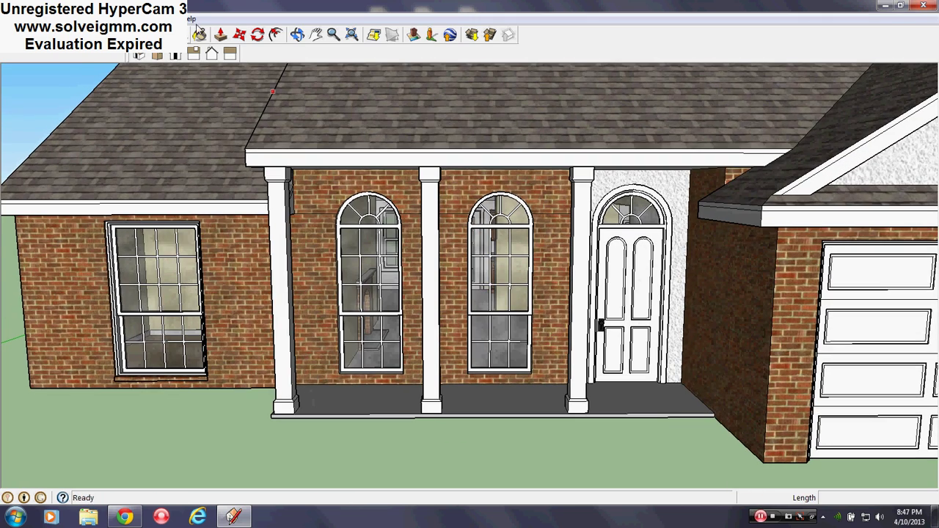
left_click(156, 18)
left_click(176, 106)
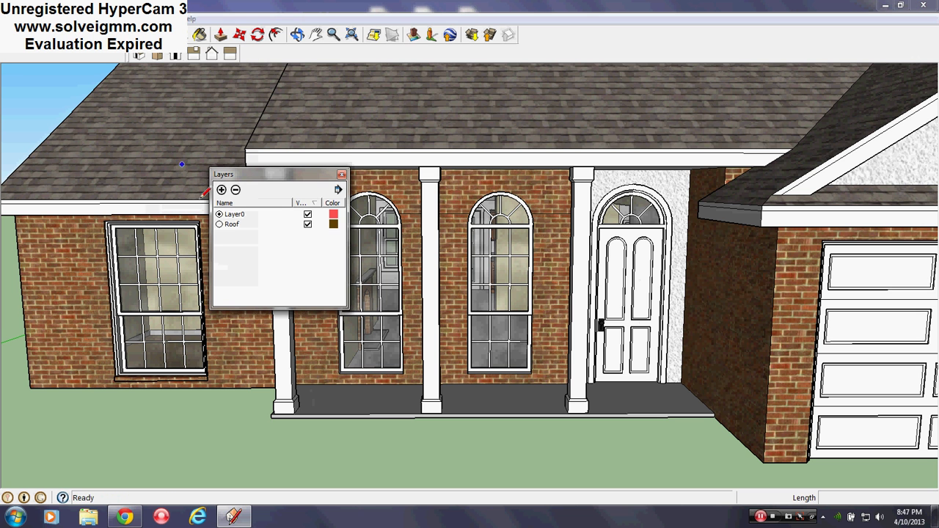
left_click(341, 174)
Draw lines along the bottom edges of both arched porch windows to create faces across their openings
key("l")
scroll(457, 362, "up", 5)
left_click(434, 395)
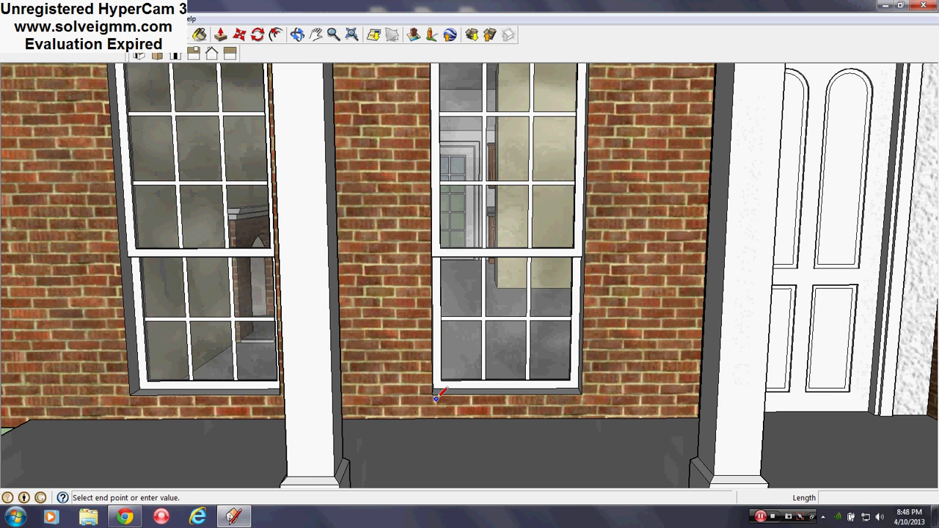
left_click(436, 396)
left_click(433, 394)
left_click(581, 394)
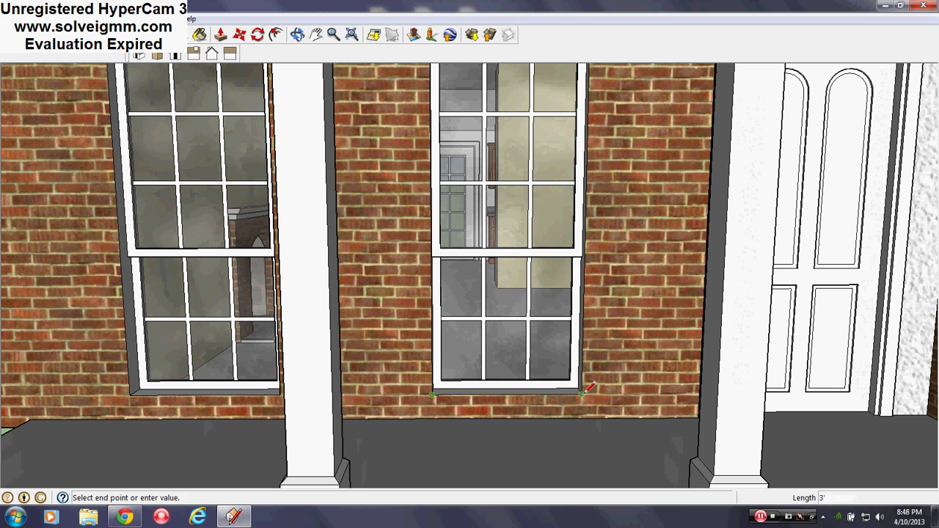
left_click(280, 394)
left_click(127, 381)
scroll(452, 441, "down", 4)
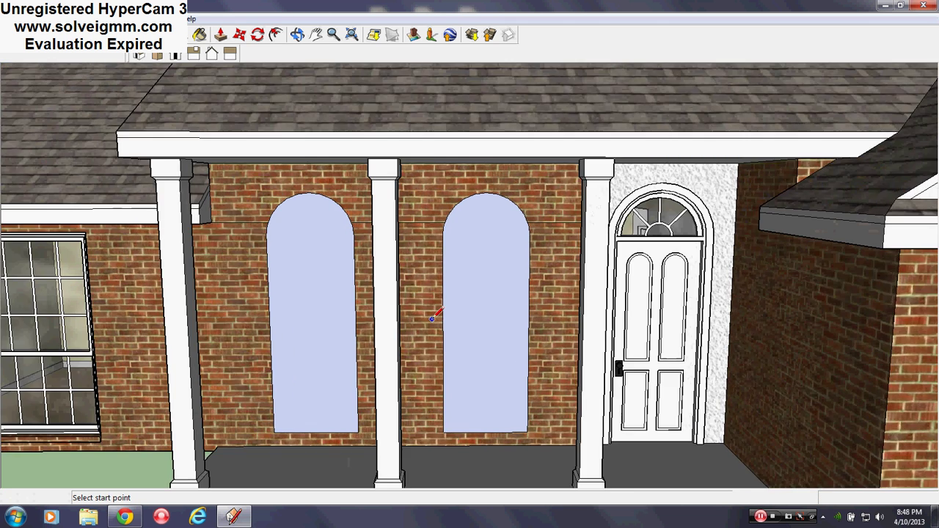
Offset the outlines of both arched window faces outward by 1 inch
scroll(456, 284, "up", 2)
left_click(275, 35)
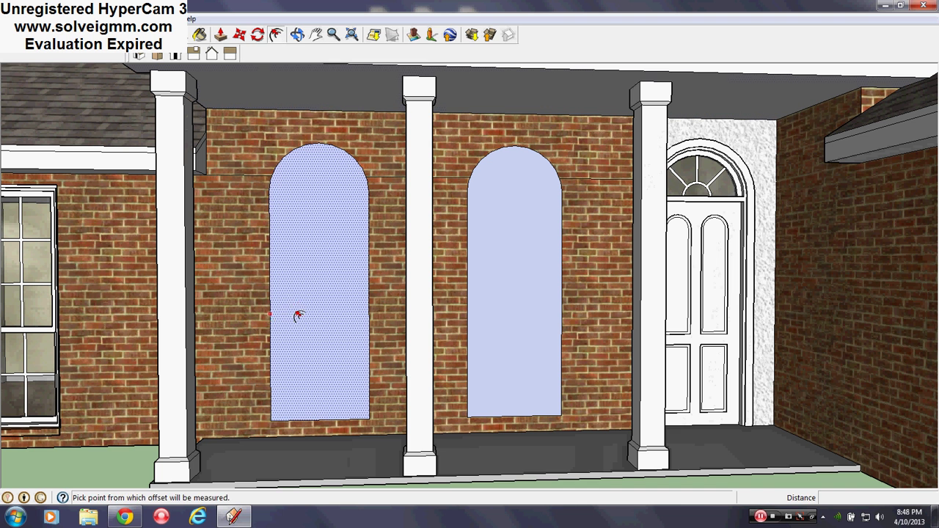
left_click(290, 304)
type("1")
key("Return")
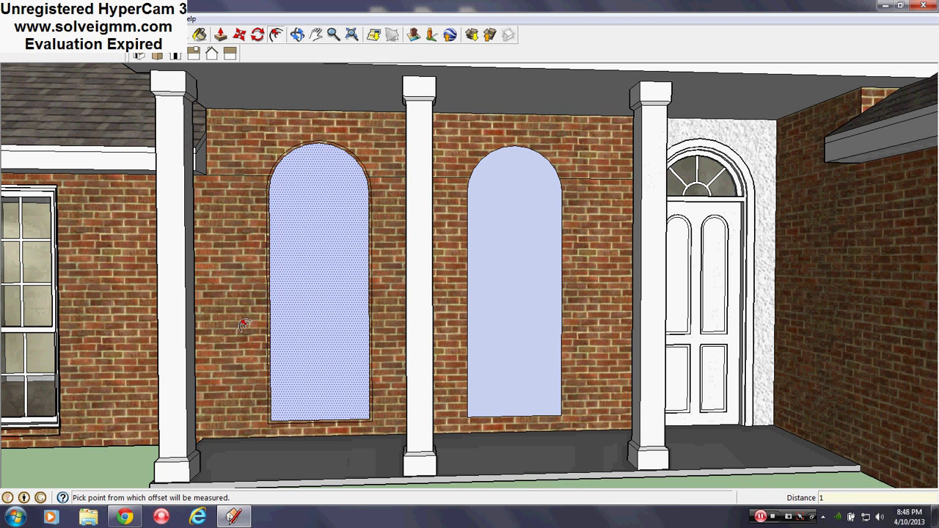
double_click(494, 286)
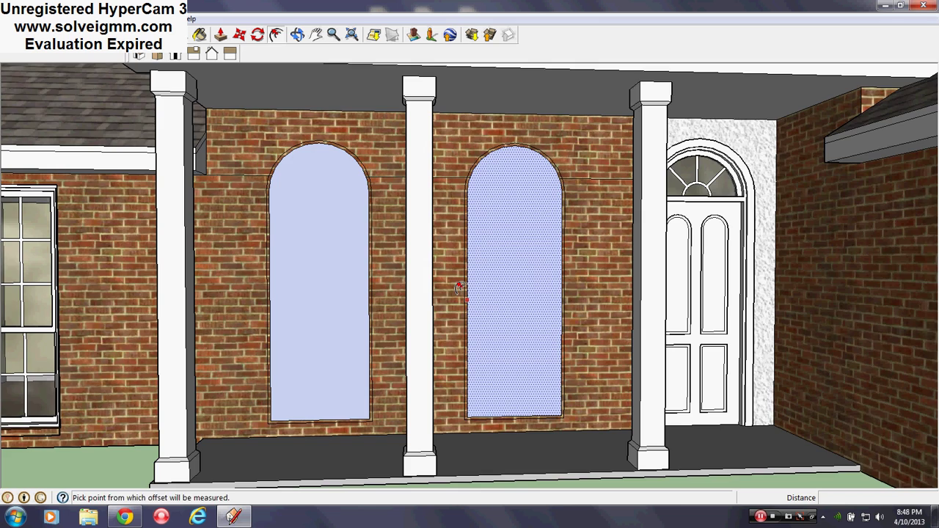
Repeat the 1-inch outward offset on the arched window face nearest the front door
scroll(458, 287, "up", 3)
scroll(372, 233, "down", 4)
scroll(372, 234, "up", 1)
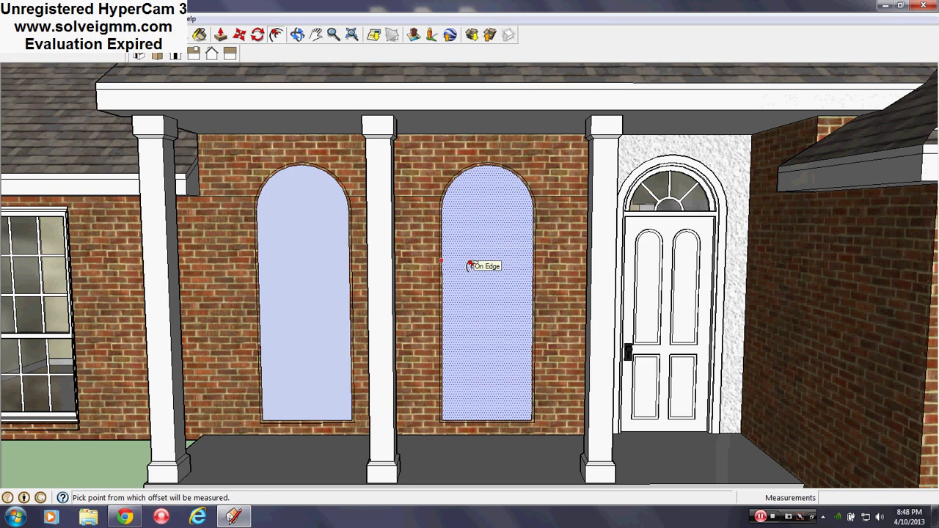
left_click(469, 266)
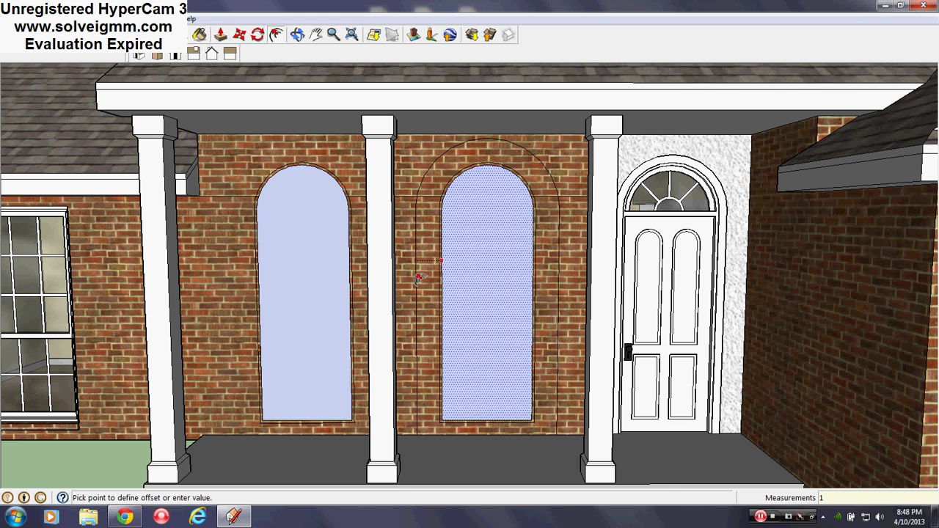
key("Return")
Offset the outlines of both arched window faces outward by 2 inches to add a second border
scroll(416, 330, "up", 2)
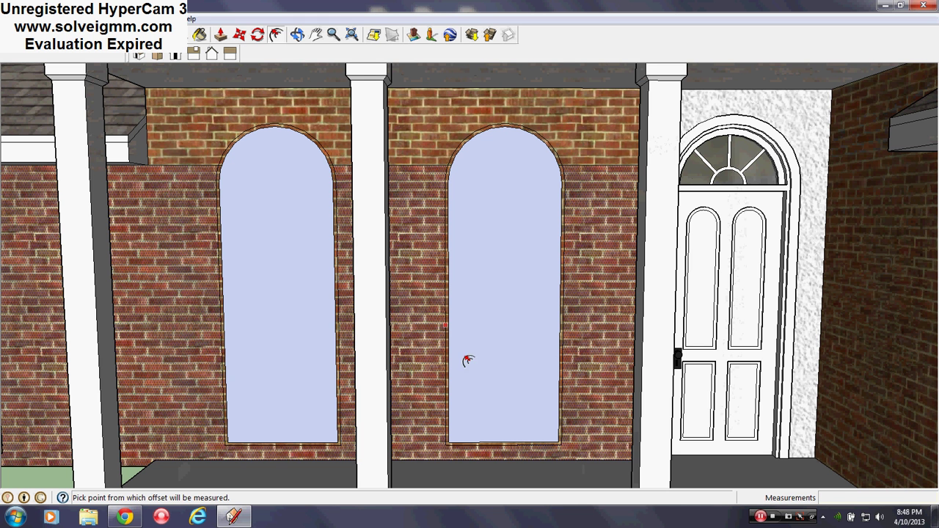
left_click(447, 343)
type("2")
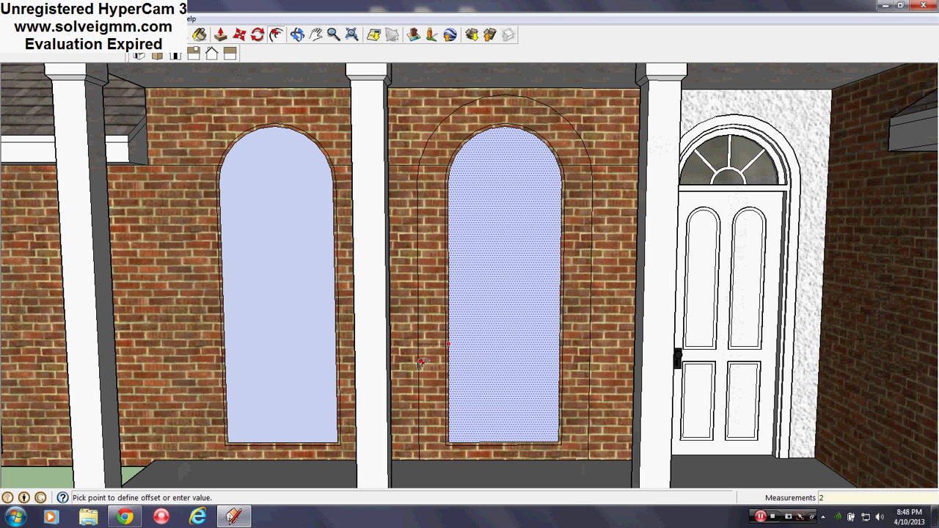
key("Return")
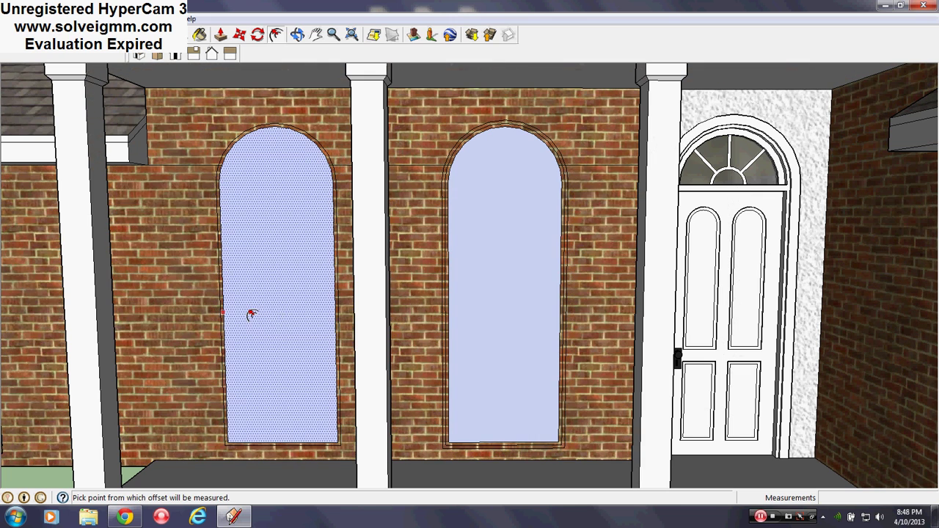
double_click(252, 313)
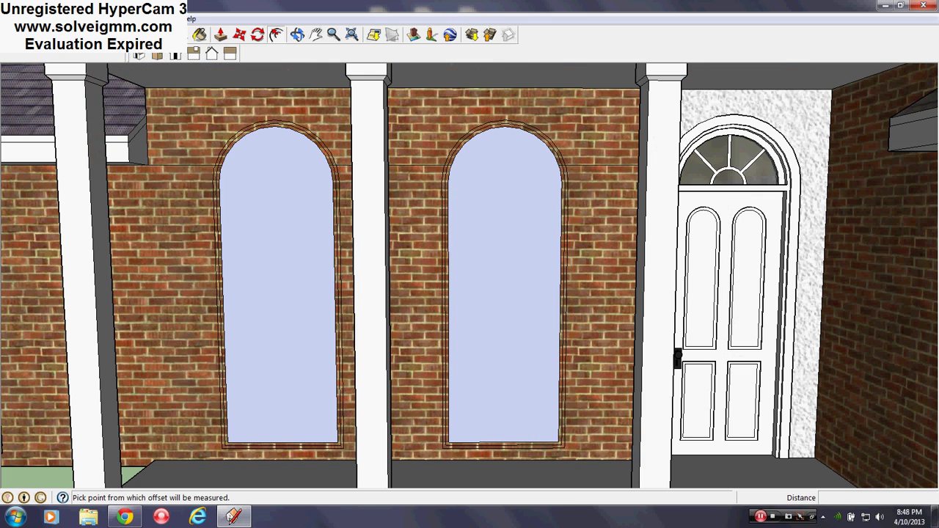
Offset the outlines of both arched window faces outward by 4 inches for a wider outer border
key("l")
scroll(244, 314, "down", 5)
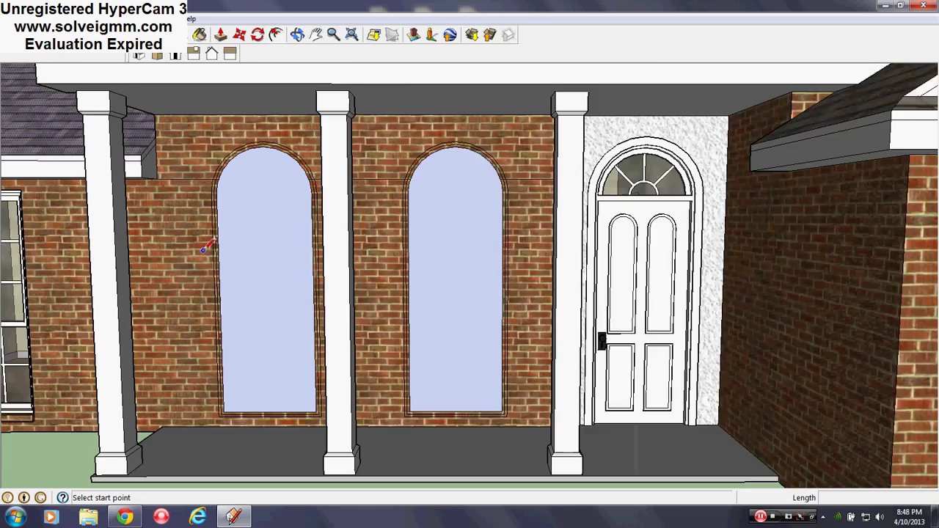
scroll(245, 314, "up", 4)
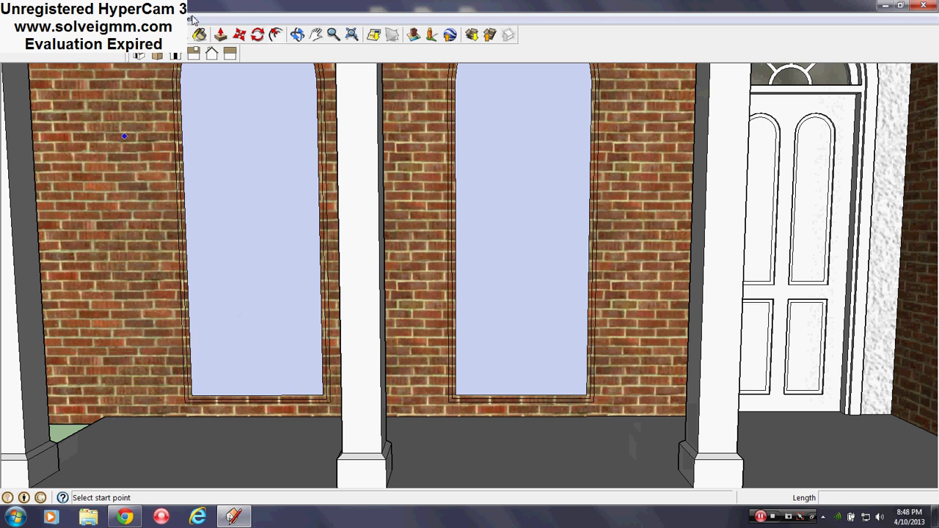
left_click(276, 34)
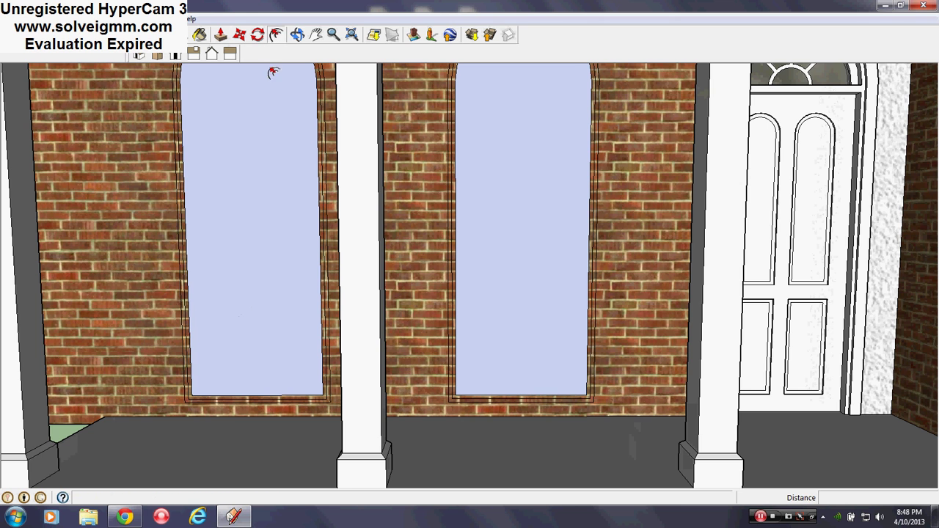
scroll(367, 384, "down", 4)
scroll(325, 379, "up", 4)
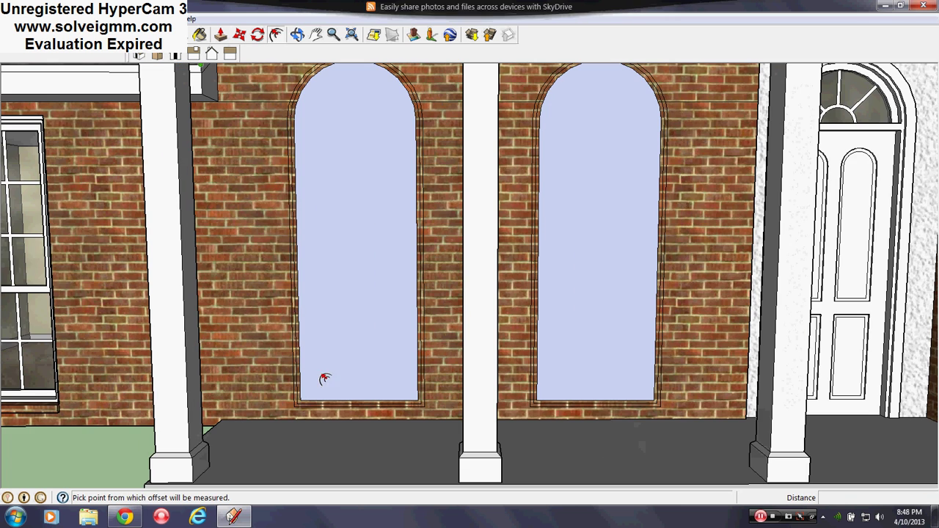
middle_click_drag(316, 330, 289, 377)
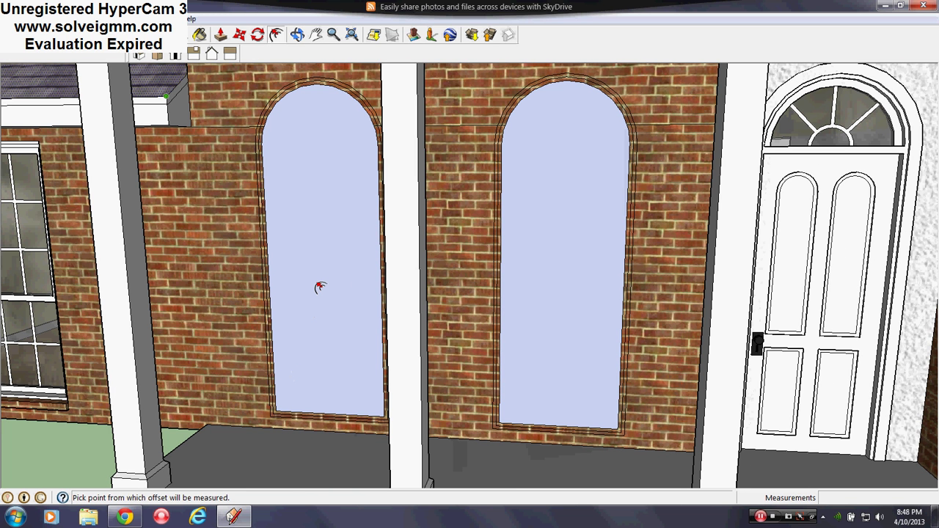
left_click(289, 313)
left_click(282, 299)
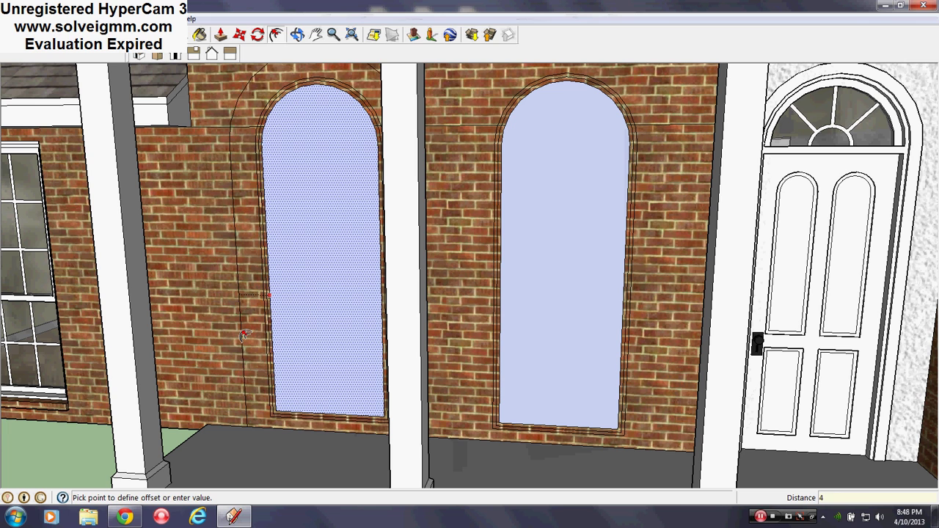
left_click(244, 335)
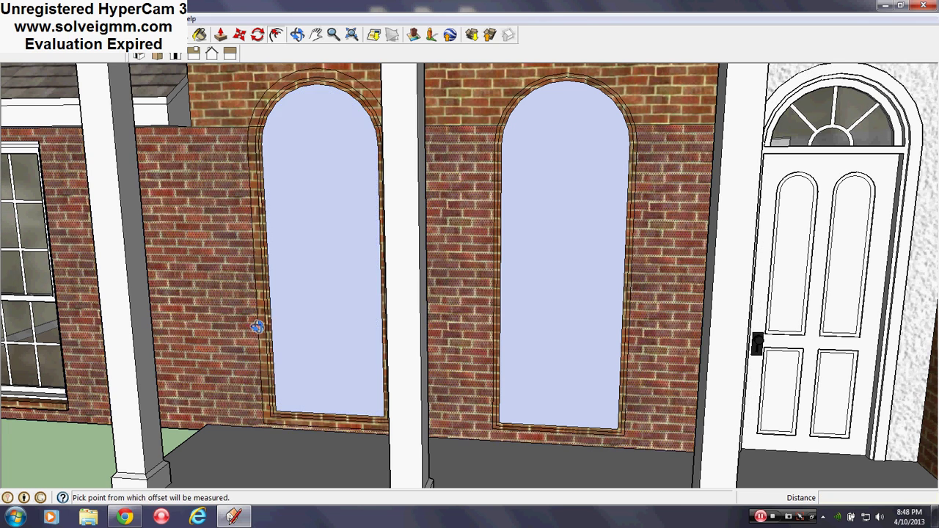
middle_click_drag(256, 325, 337, 320)
scroll(338, 321, "down", 4)
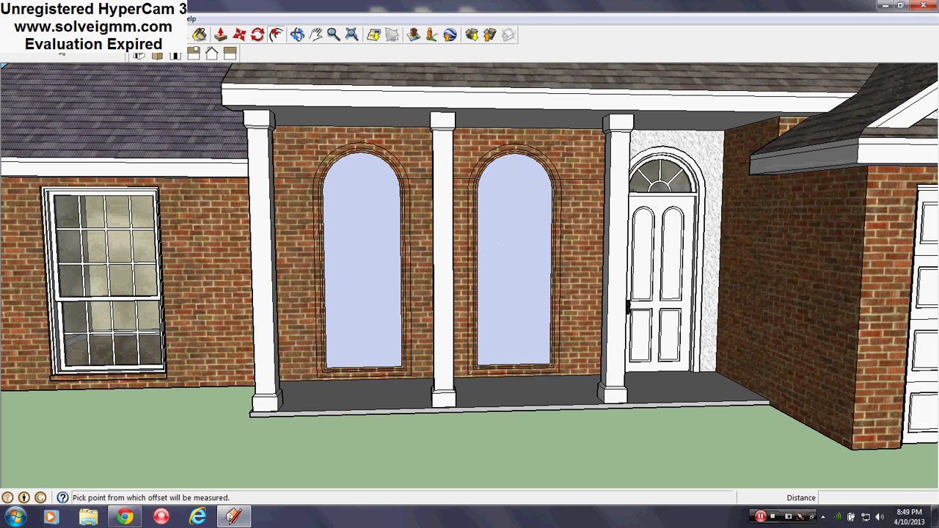
Erase the faces covering the two arched porch windows
key("l")
middle_click_drag(398, 357, 401, 322)
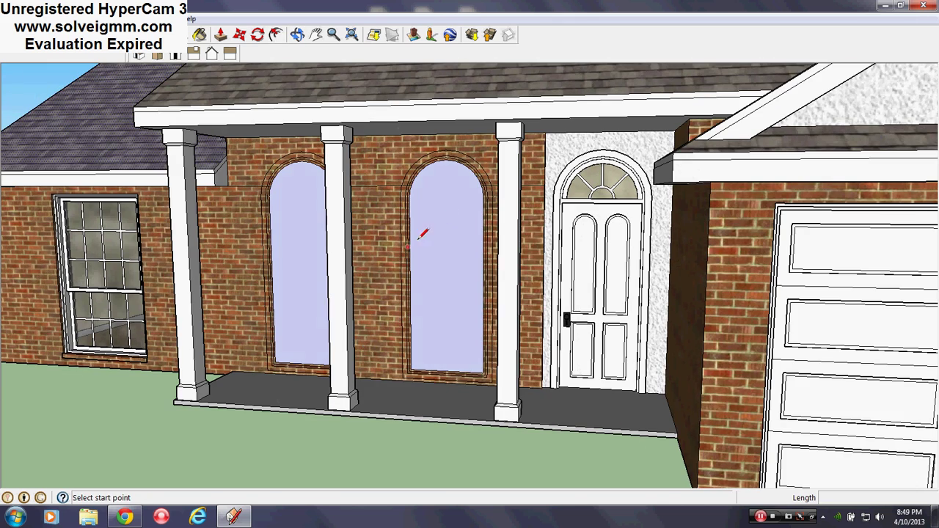
right_click(443, 223)
left_click(470, 247)
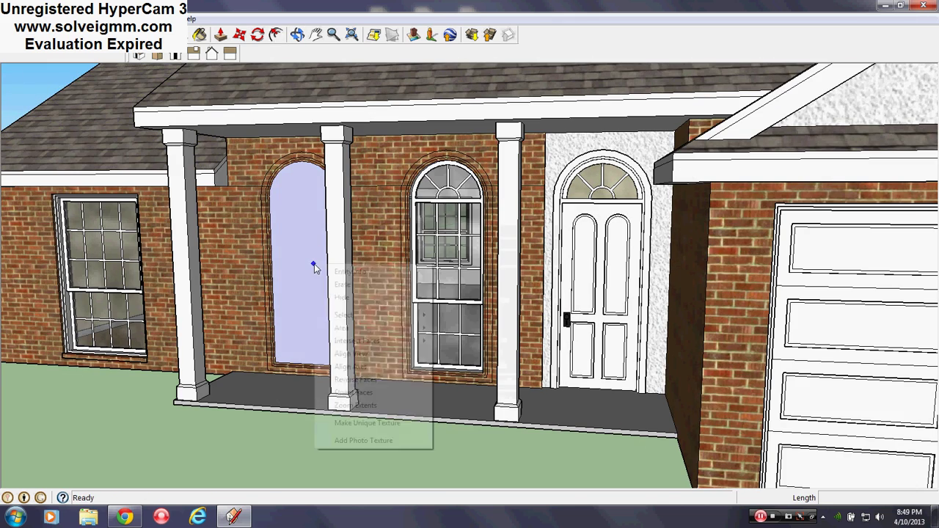
left_click(346, 283)
middle_click_drag(314, 264, 477, 307)
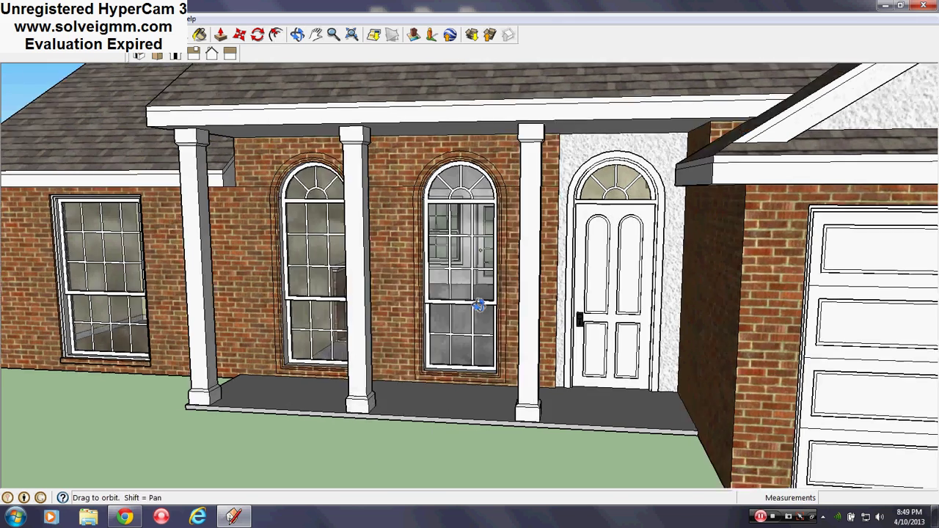
scroll(477, 306, "down", 5)
scroll(455, 176, "up", 8)
left_click(455, 176)
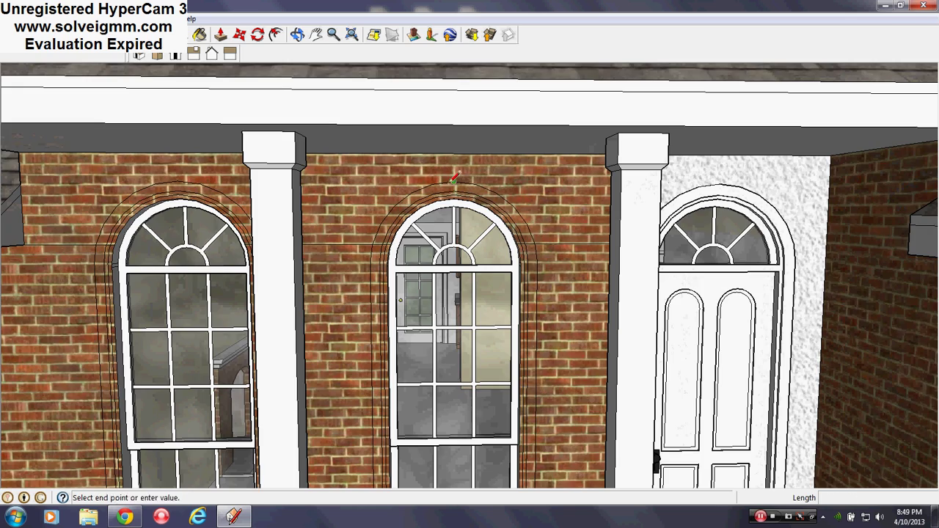
scroll(455, 176, "down", 5)
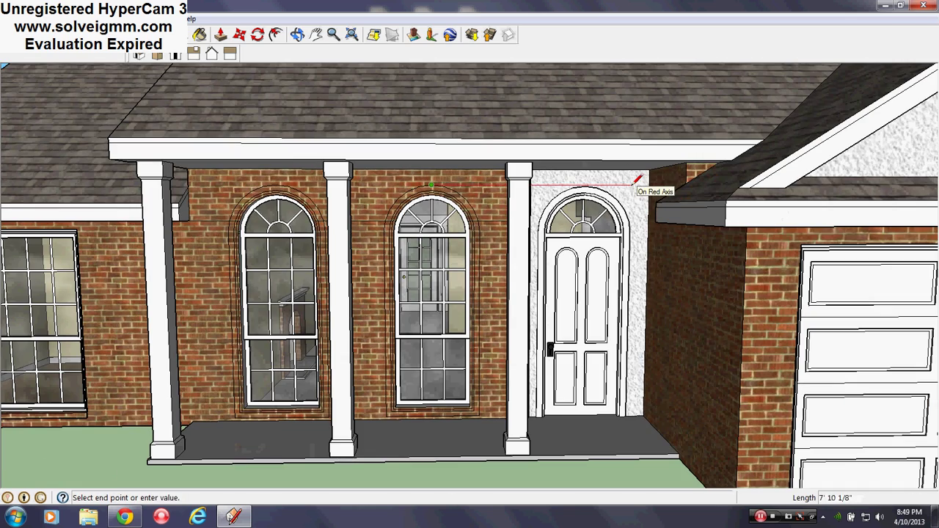
key("Escape")
scroll(514, 308, "down", 5)
scroll(381, 344, "up", 5)
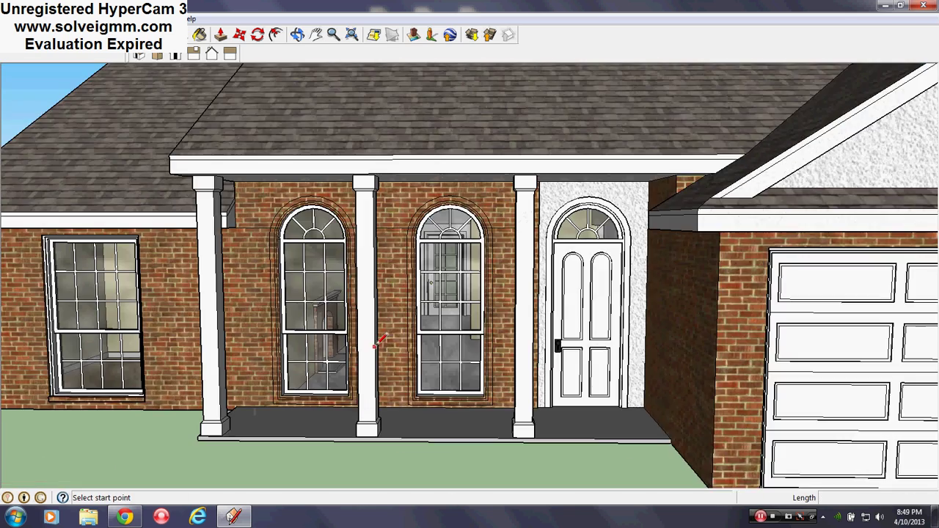
Undo the erasing of the two window faces and the 4-inch outer offsets
scroll(369, 363, "up", 5)
middle_click_drag(369, 363, 373, 370)
scroll(373, 371, "down", 2)
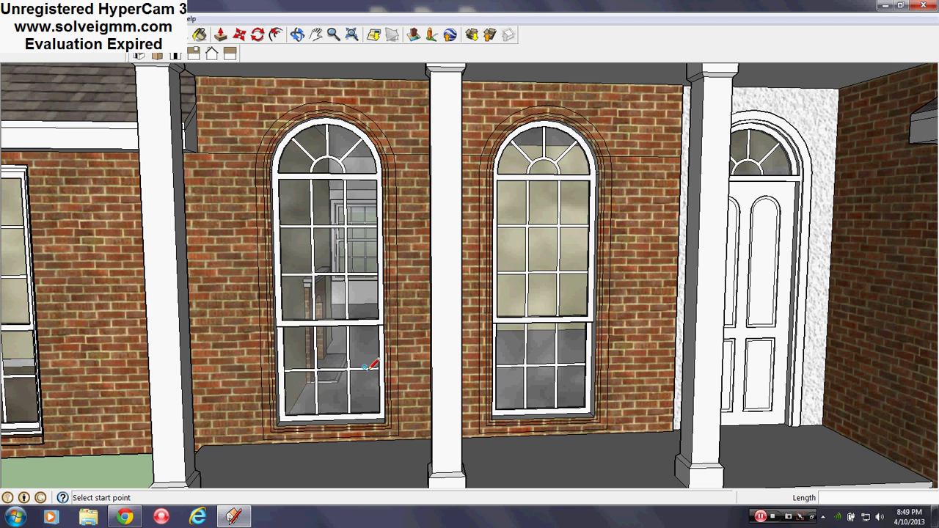
key("ctrl+z")
key("ctrl+z")
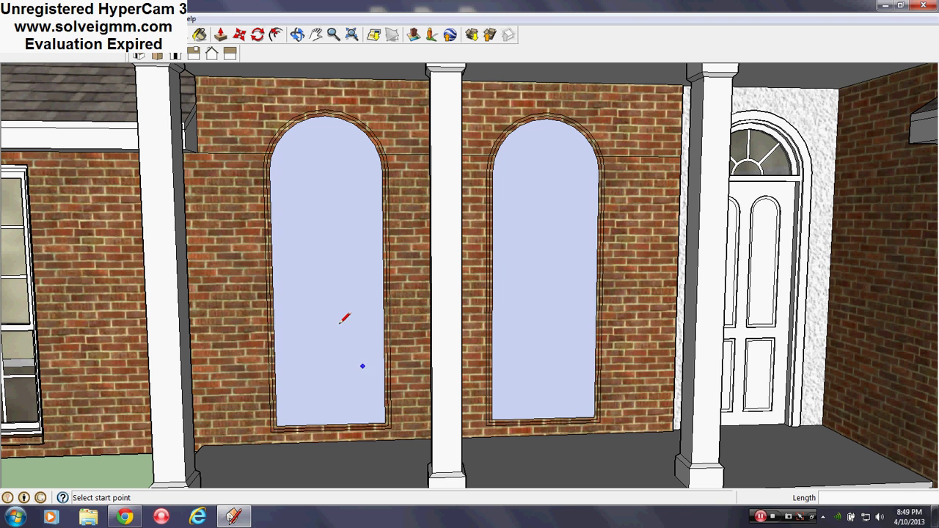
Offset the outlines of both arched window faces outward by about 6 inches to form the outer border
left_click(277, 35)
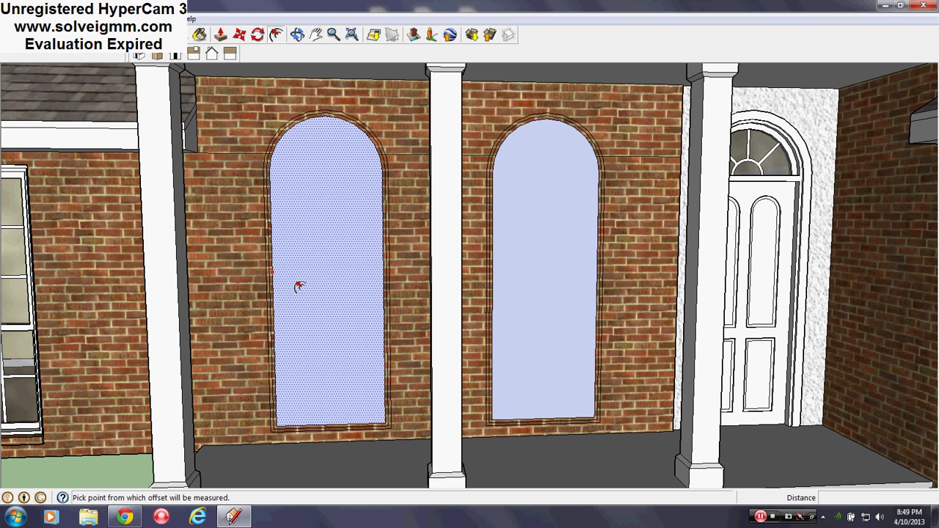
left_click(297, 294)
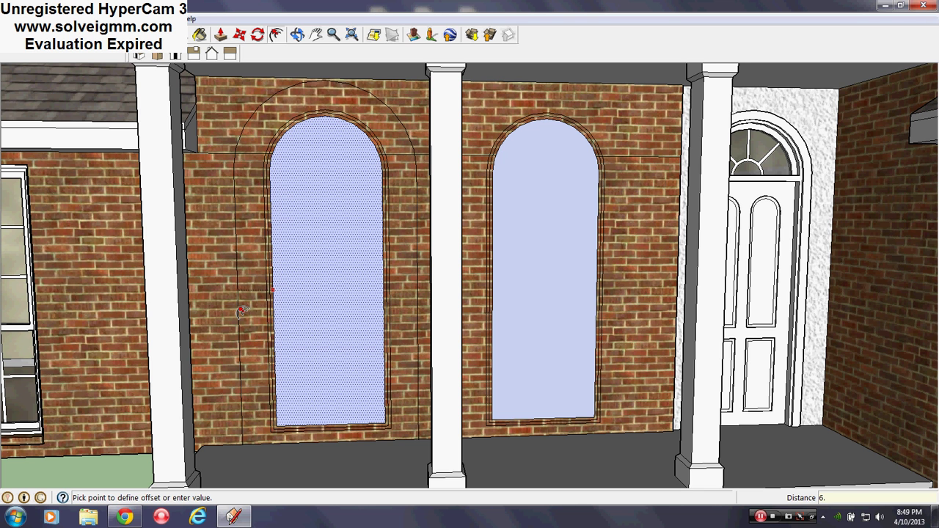
key("Return")
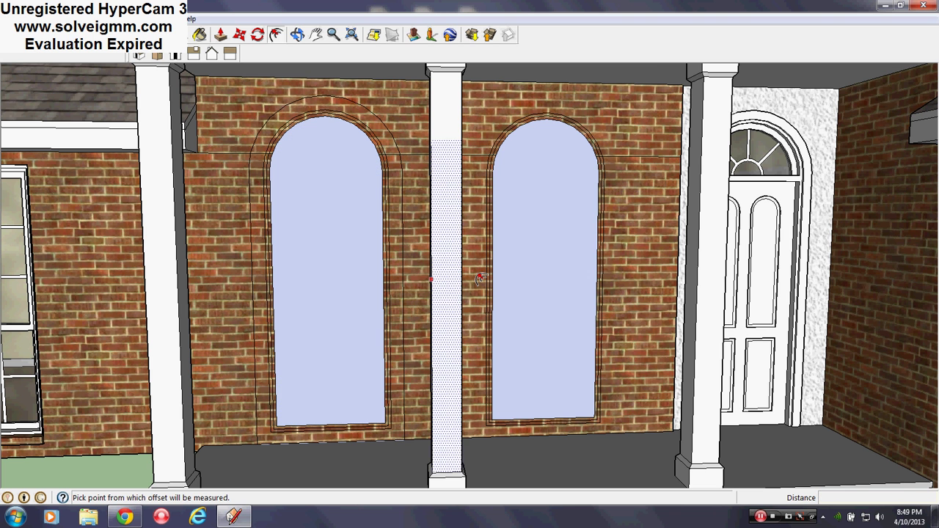
double_click(517, 256)
middle_click_drag(518, 256, 462, 258)
scroll(411, 235, "down", 5)
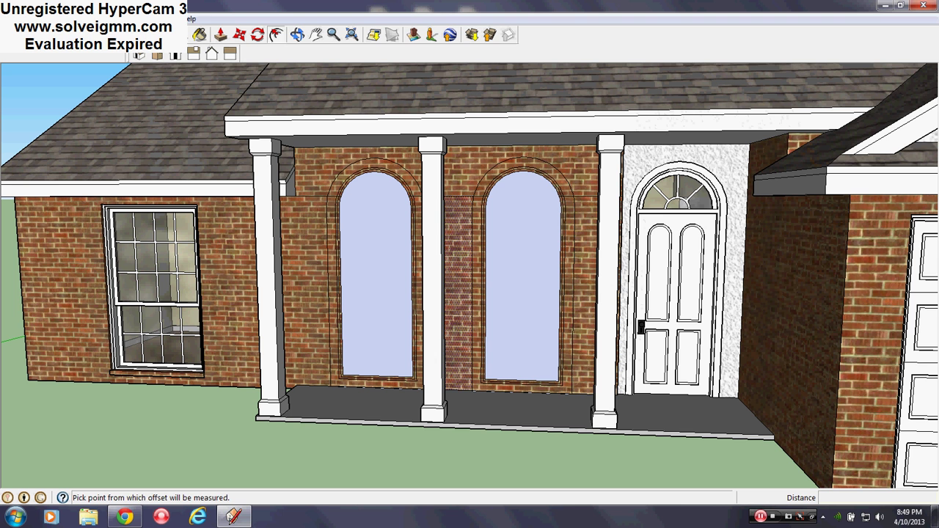
key("l")
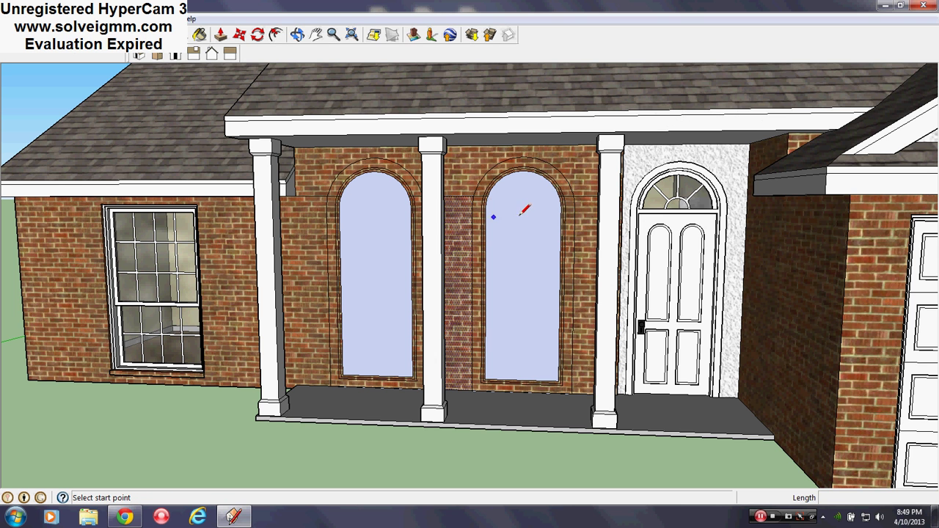
Erase the faces covering both arched porch windows so that the window units behind them show
right_click(521, 312)
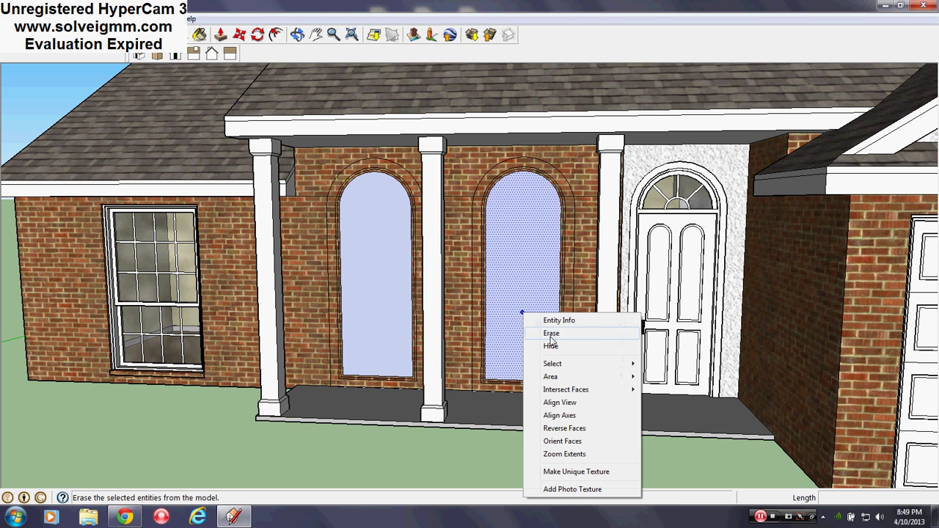
left_click(553, 334)
right_click(387, 330)
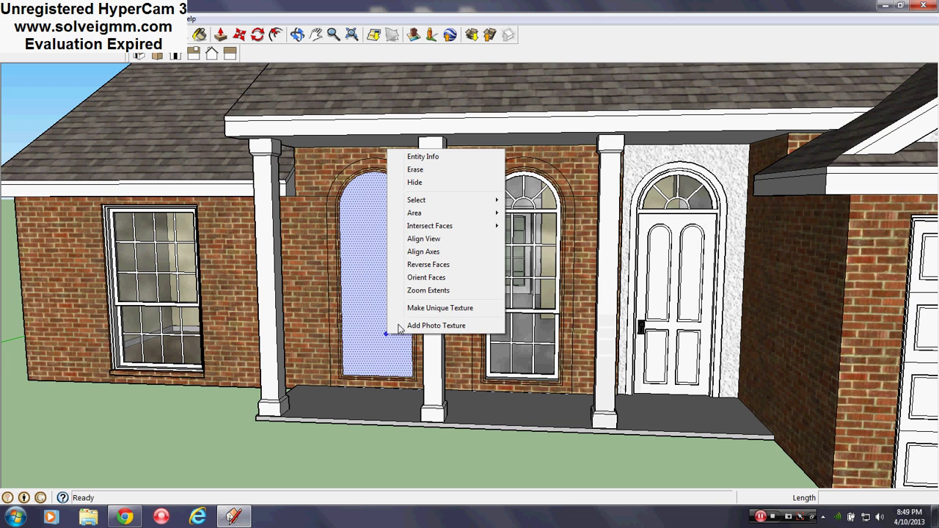
left_click(393, 170)
Erase the leftover outer border edges that extend below the base of the brick wall under the porch floor
scroll(342, 401, "up", 10)
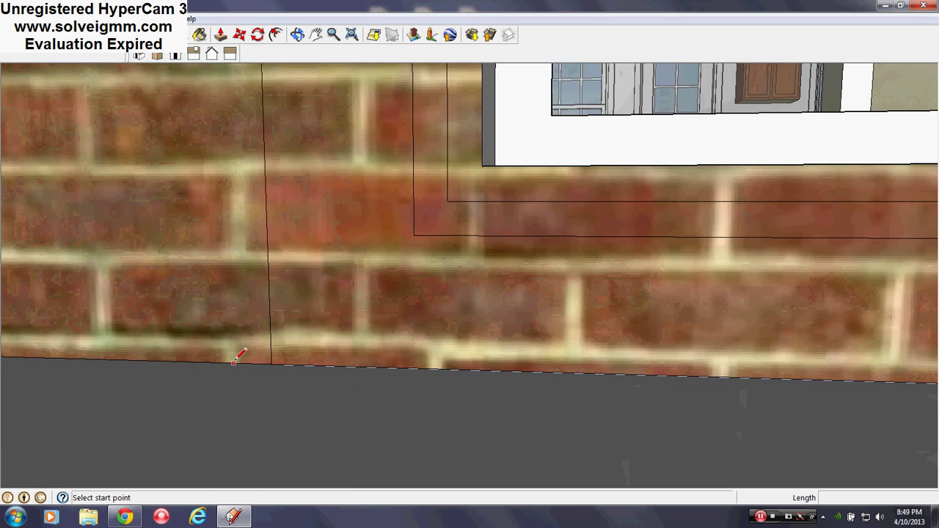
middle_click_drag(233, 361, 445, 250)
left_click(162, 34)
left_click_drag(421, 284, 439, 303)
scroll(104, 247, "down", 3)
scroll(581, 352, "up", 2)
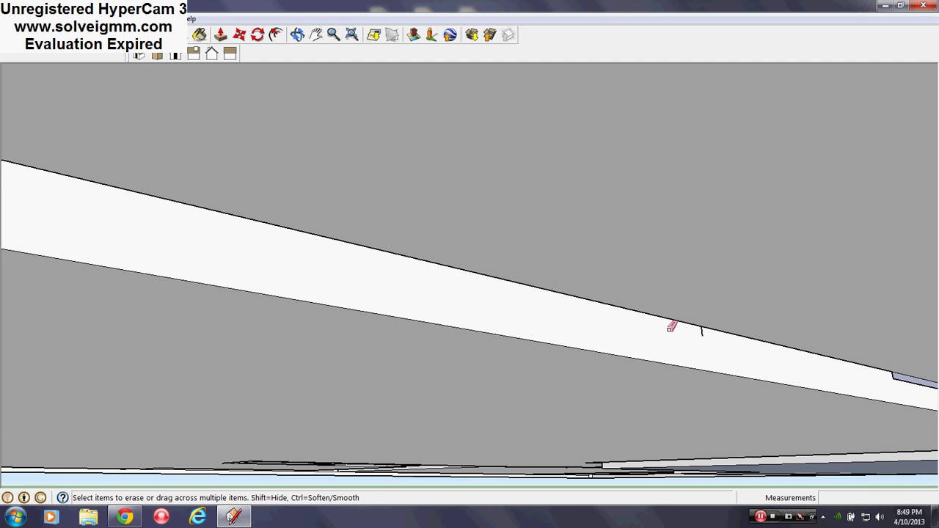
scroll(237, 250, "down", 2)
scroll(639, 342, "up", 2)
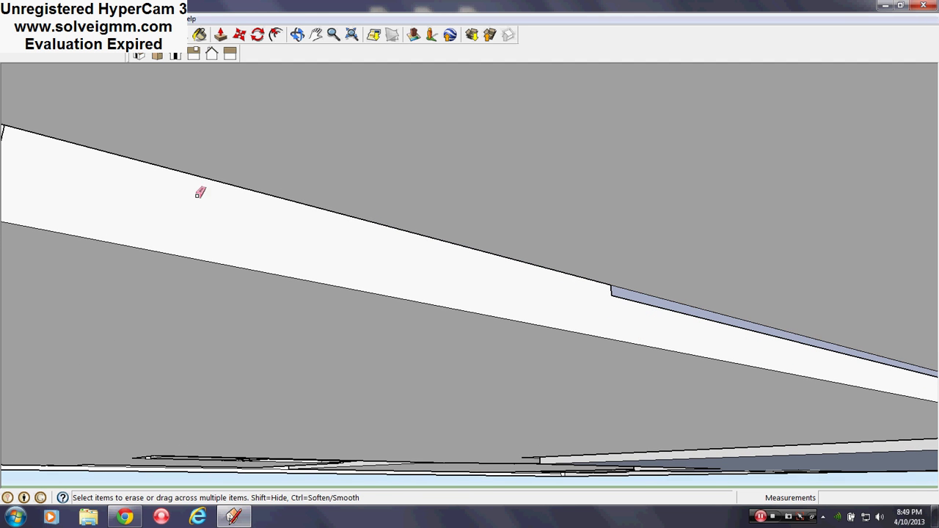
scroll(158, 186, "down", 2)
left_click_drag(140, 164, 379, 253)
key("ctrl+z")
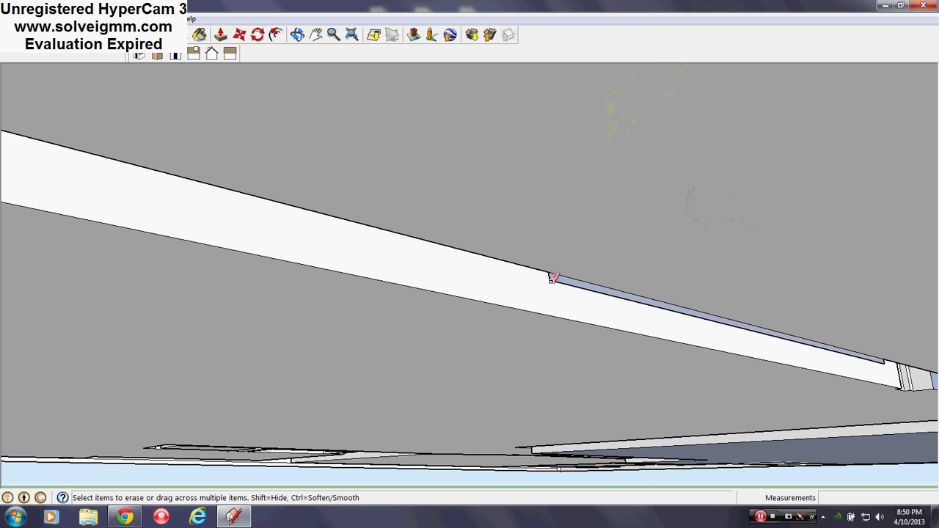
left_click_drag(550, 279, 541, 278)
scroll(350, 250, "down", 2)
scroll(828, 336, "up", 2)
left_click(708, 332)
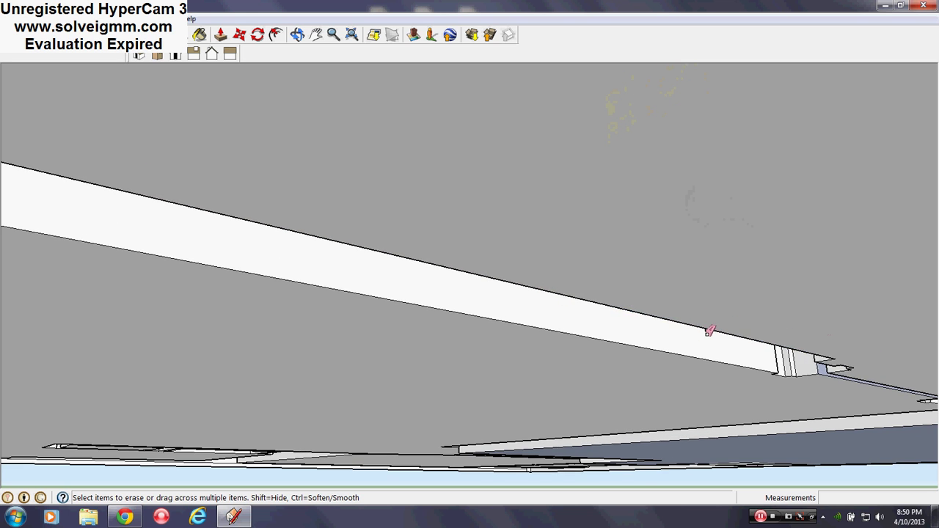
mouse_move(711, 323)
middle_mouse_down()
mouse_move(726, 273)
mouse_move(507, 456)
middle_mouse_up()
scroll(534, 401, "down", 3)
middle_click_drag(534, 400, 501, 361)
scroll(501, 360, "down", 3)
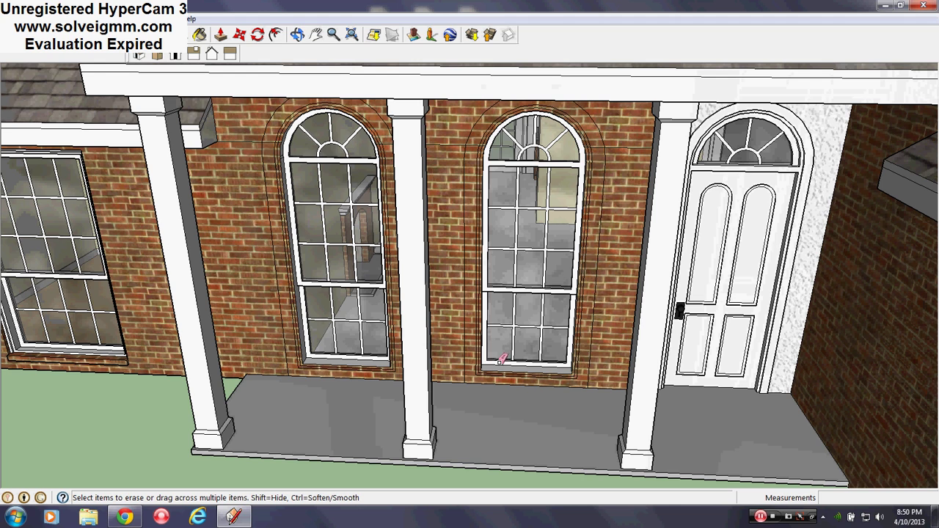
key("l")
scroll(481, 367, "up", 5)
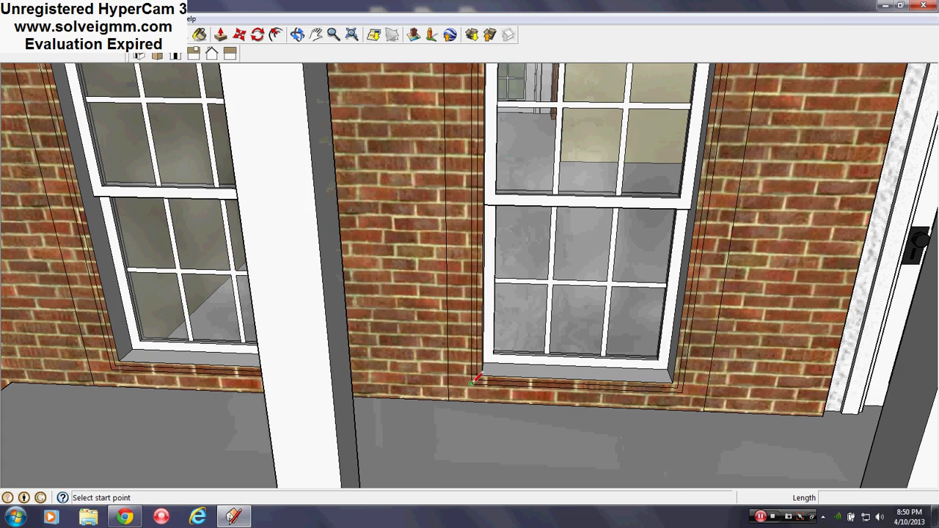
left_click(471, 384)
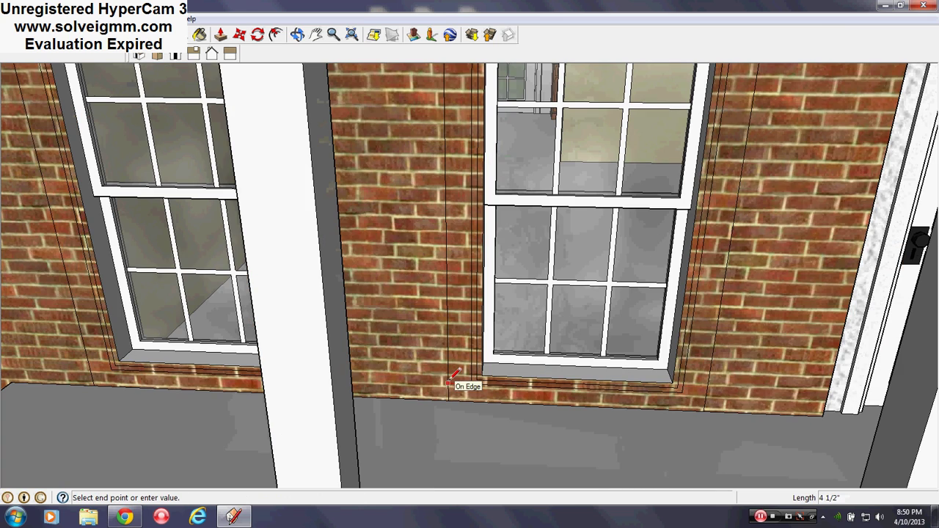
scroll(495, 440, "down", 4)
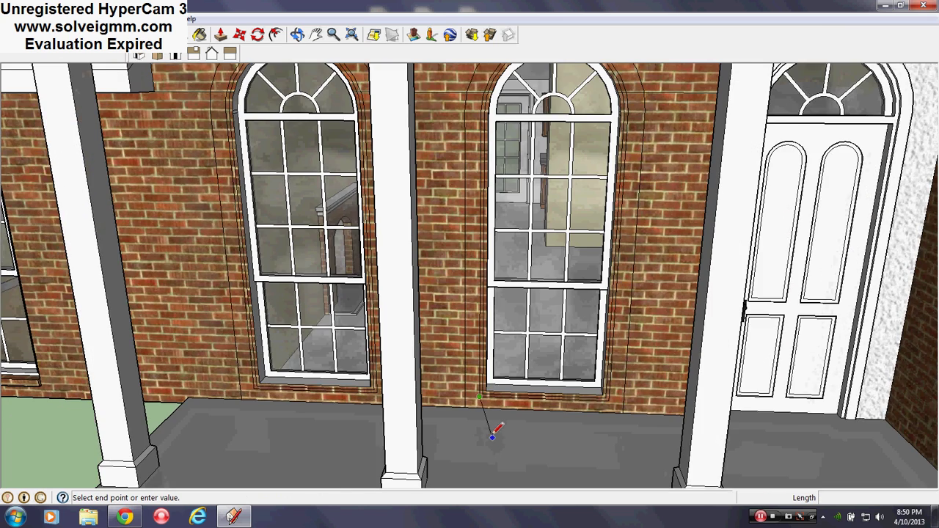
scroll(493, 436, "down", 3)
key("Escape")
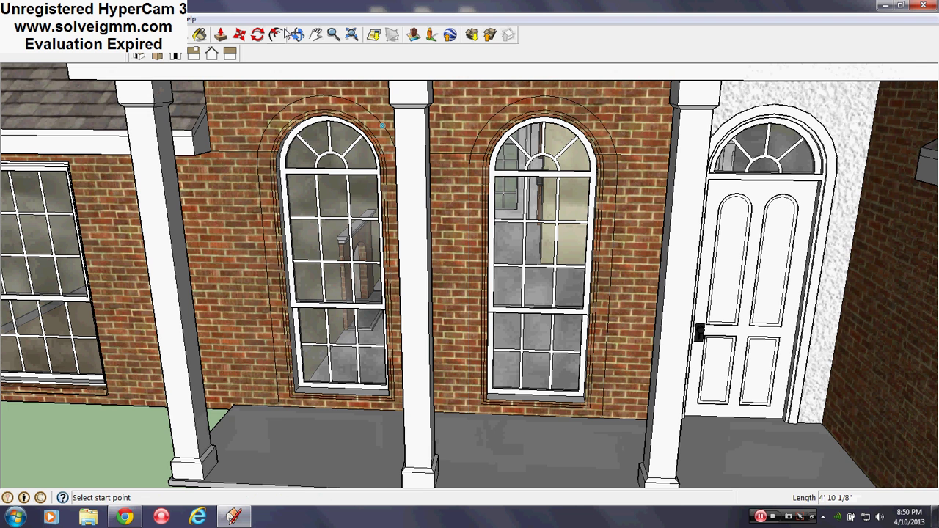
Try to offset the brick band around the arched window nearest the door by 0.5 inches
left_click(275, 34)
scroll(464, 247, "up", 3)
left_click(482, 251)
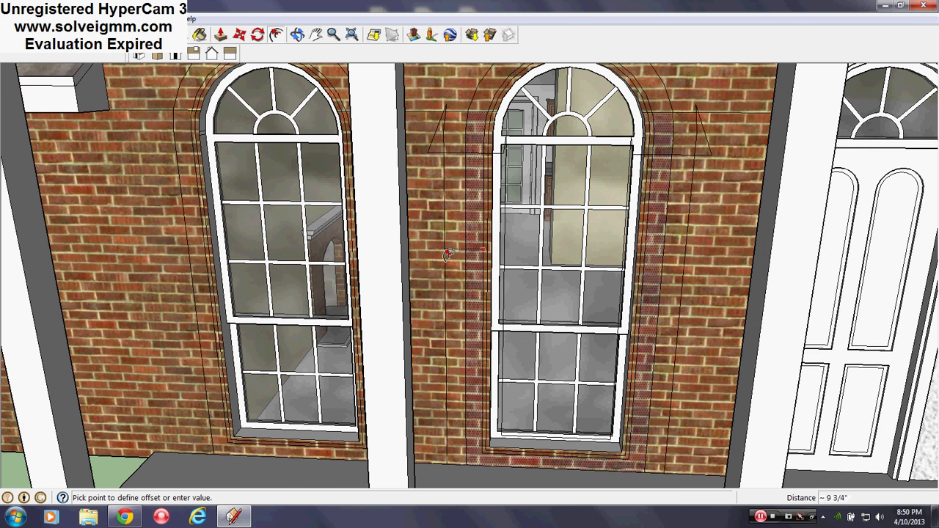
key("Escape")
left_click(472, 278)
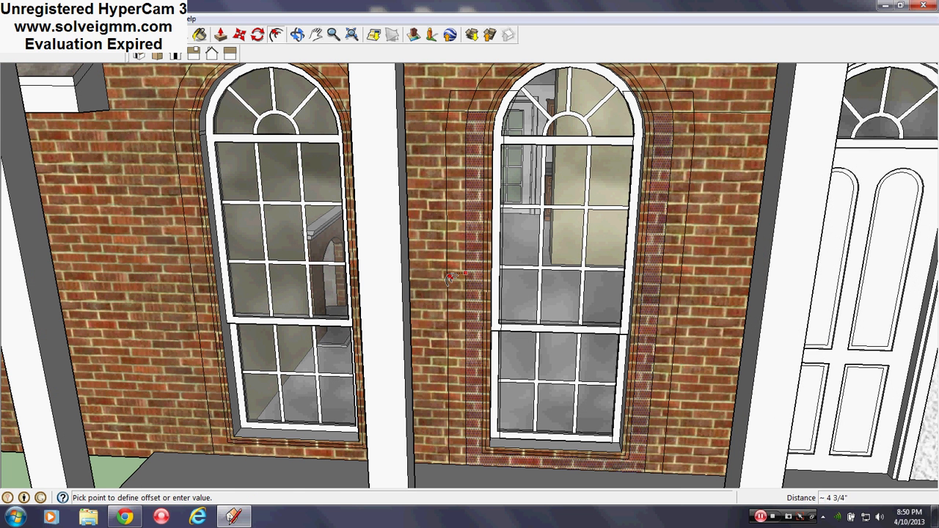
type(".5")
key("Return")
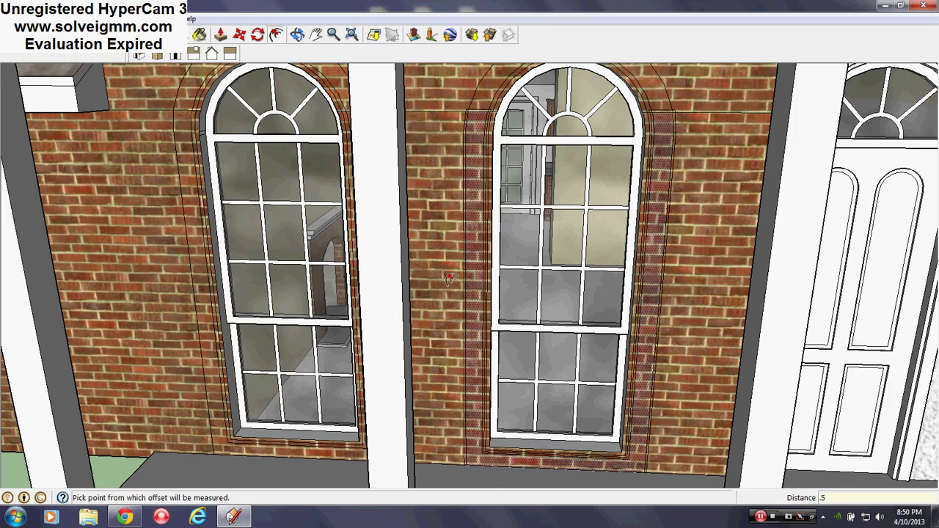
scroll(450, 279, "up", 6)
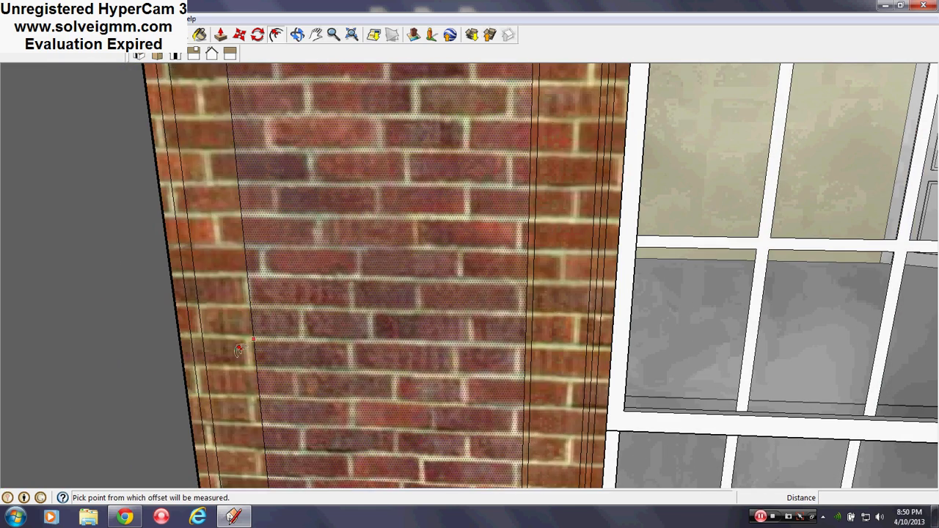
scroll(394, 396, "down", 8)
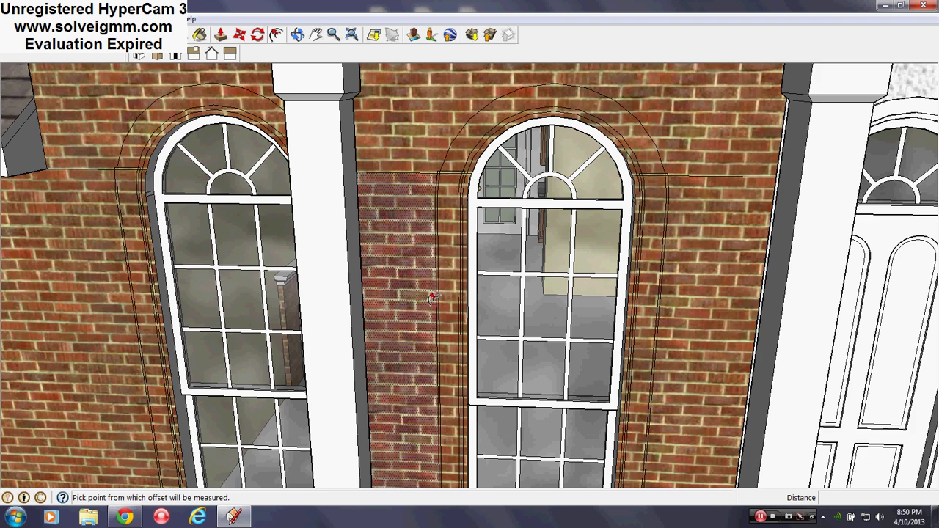
scroll(431, 221, "down", 3)
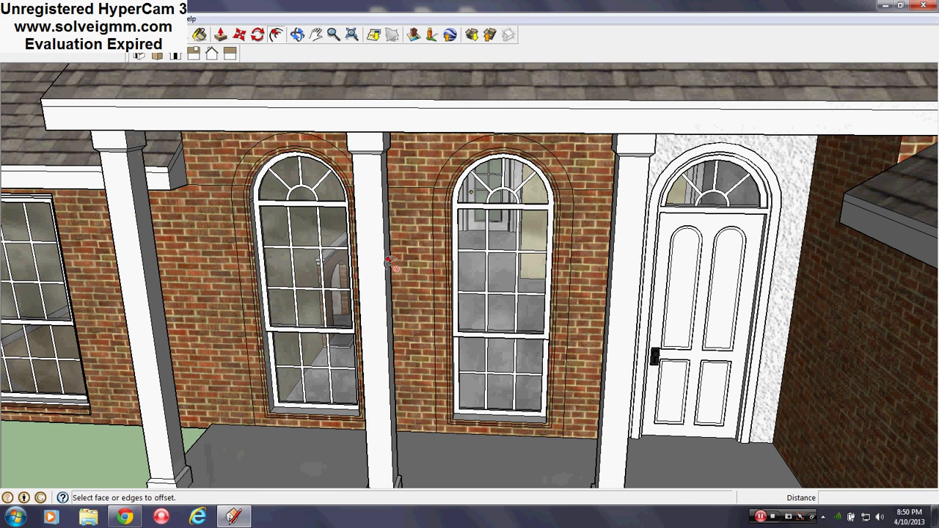
left_click(30, 18)
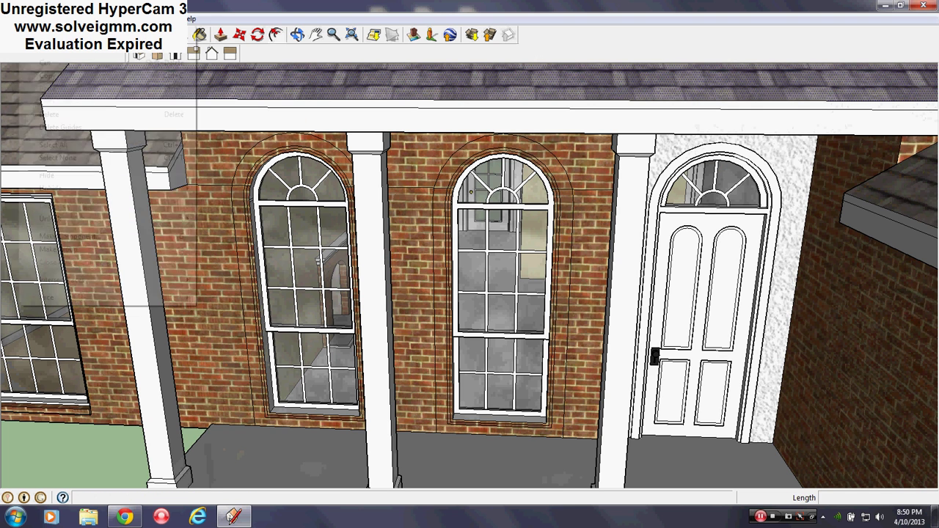
left_click(29, 19)
left_click(29, 18)
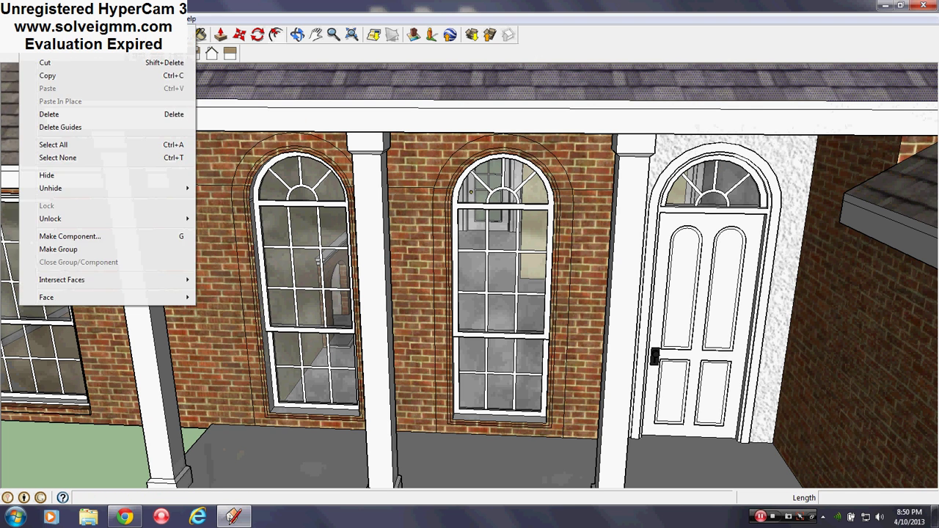
left_click(52, 19)
Draw a line along the bottom edge of each arched window opening to restore the faces covering them
key("l")
scroll(447, 438, "up", 5)
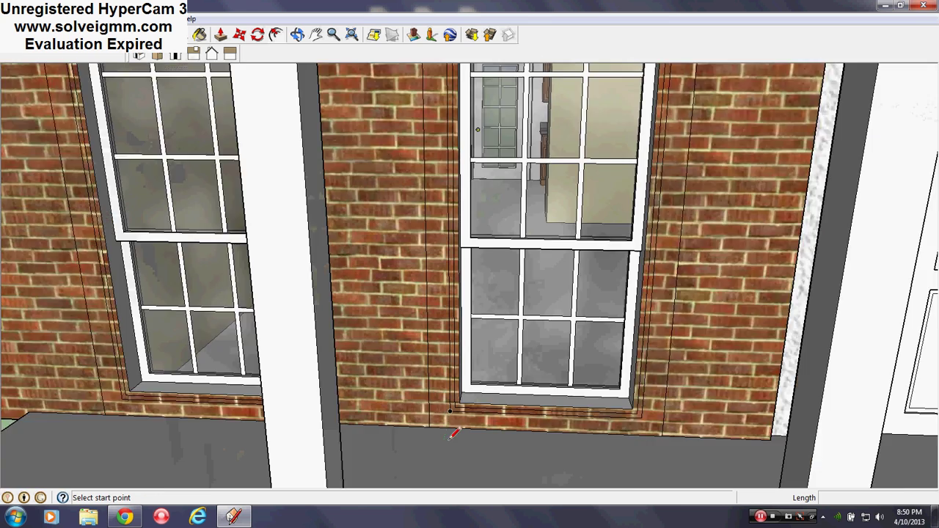
left_click(439, 383)
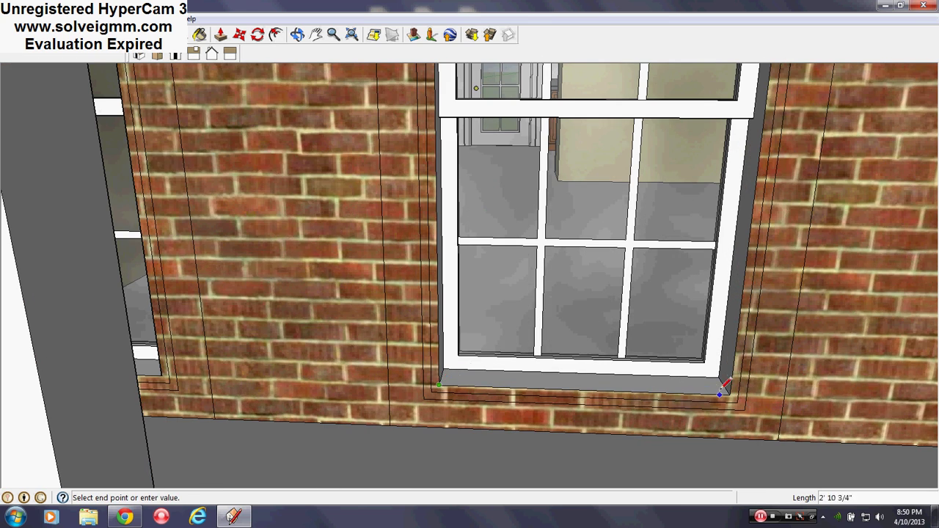
left_click(729, 394)
scroll(729, 395, "down", 3)
middle_click_drag(139, 373, 308, 377, "shift")
scroll(309, 377, "up", 1)
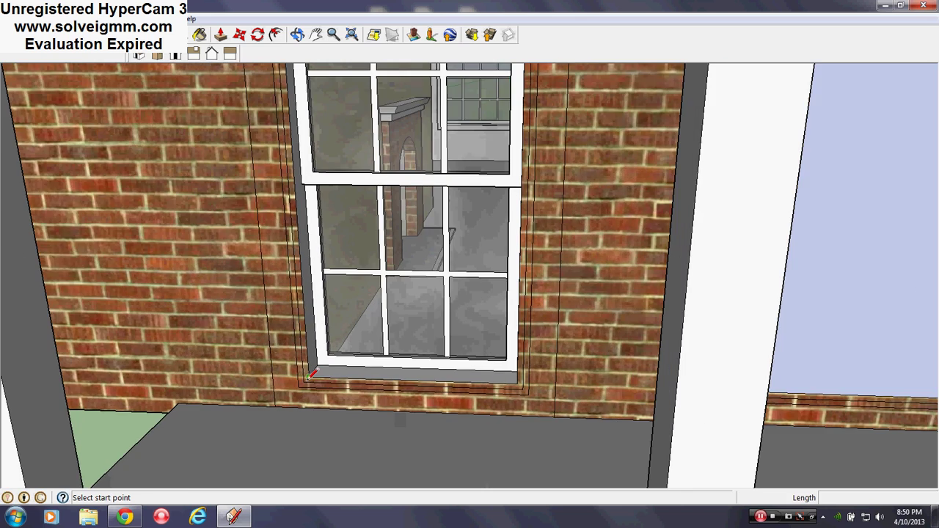
left_click(308, 377)
left_click(516, 379)
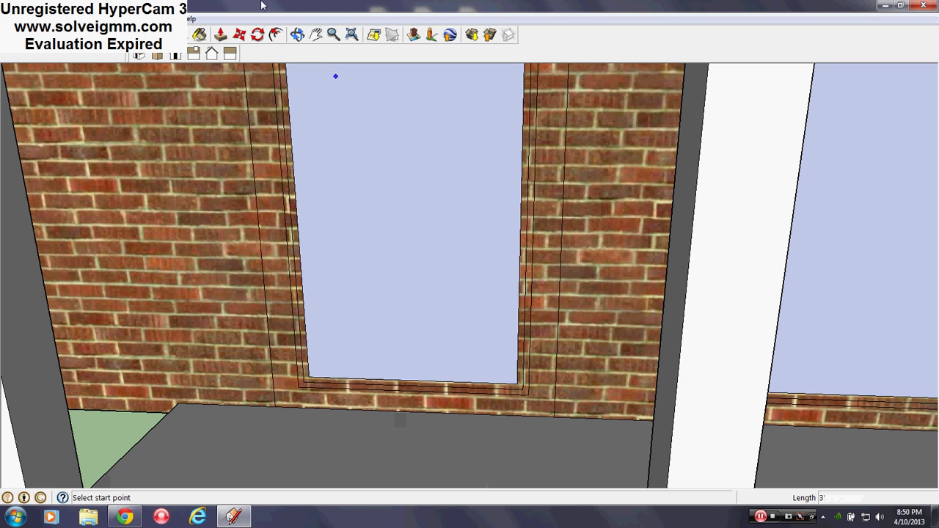
Offset the outlines of both arched window faces outward to add a second line alongside each outer border
left_click(277, 34)
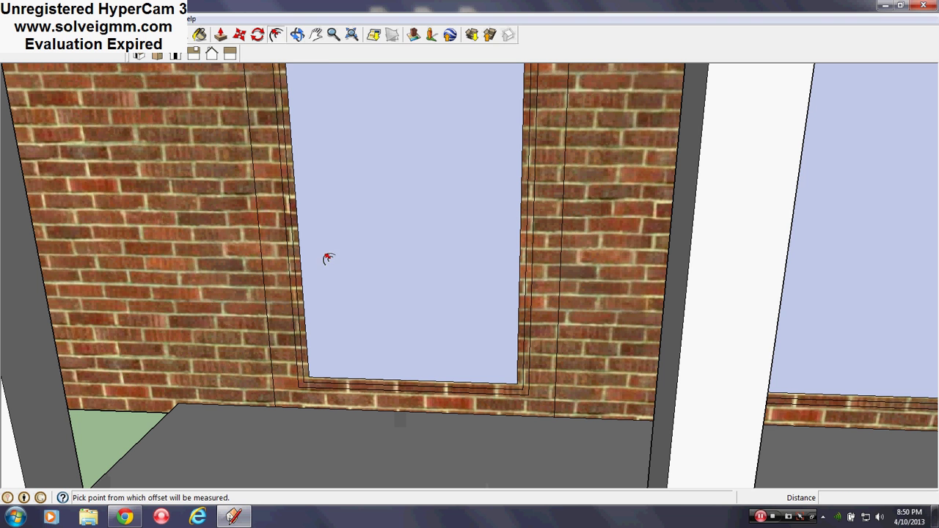
left_click(328, 314)
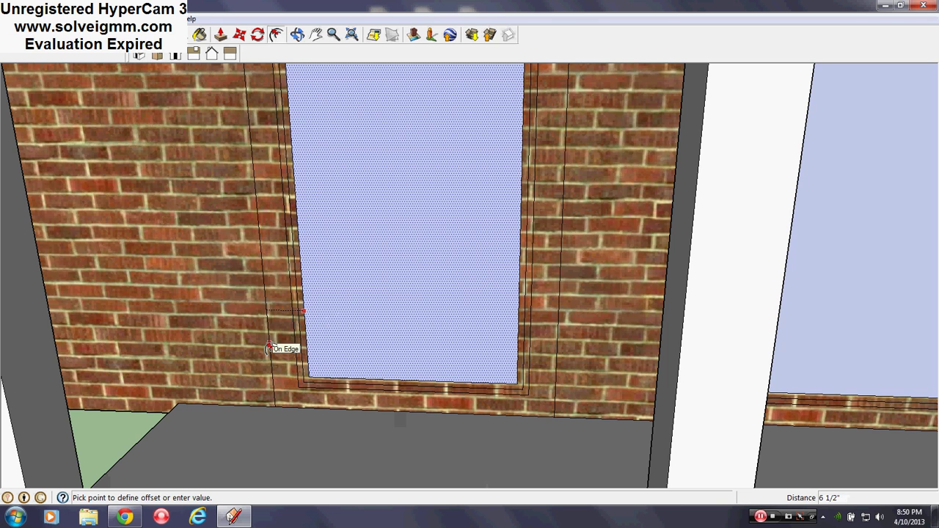
left_click(268, 348)
scroll(286, 348, "down", 3)
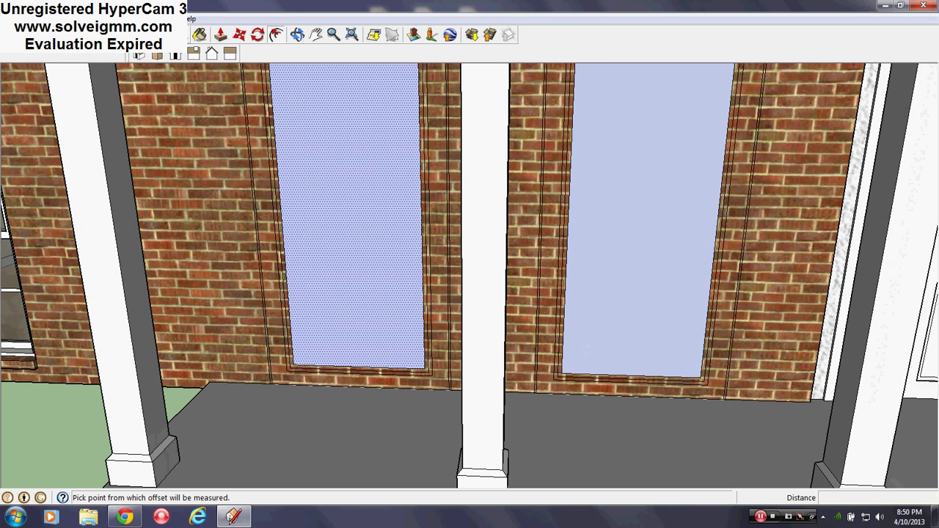
Erase the restored faces from both arched porch window openings
key("e")
scroll(402, 336, "down", 5)
right_click(354, 188)
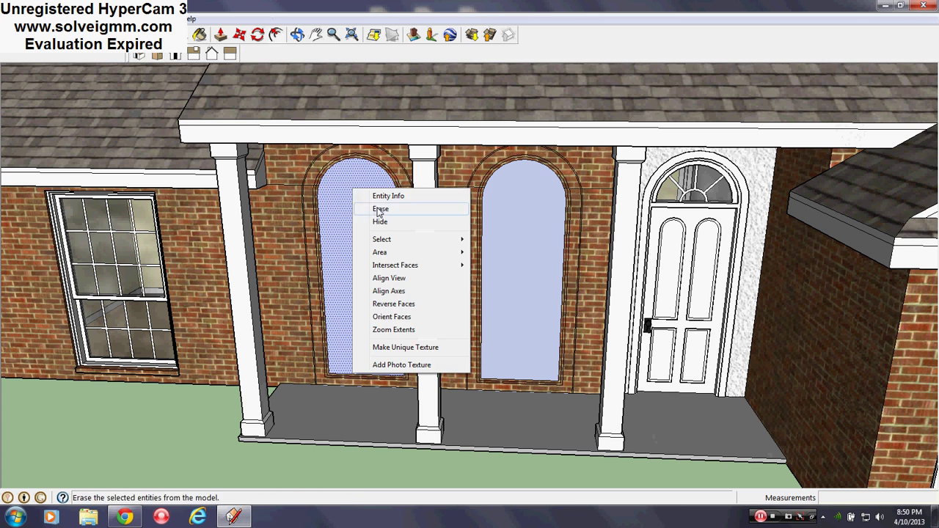
left_click(379, 210)
right_click(525, 227)
left_click(544, 244)
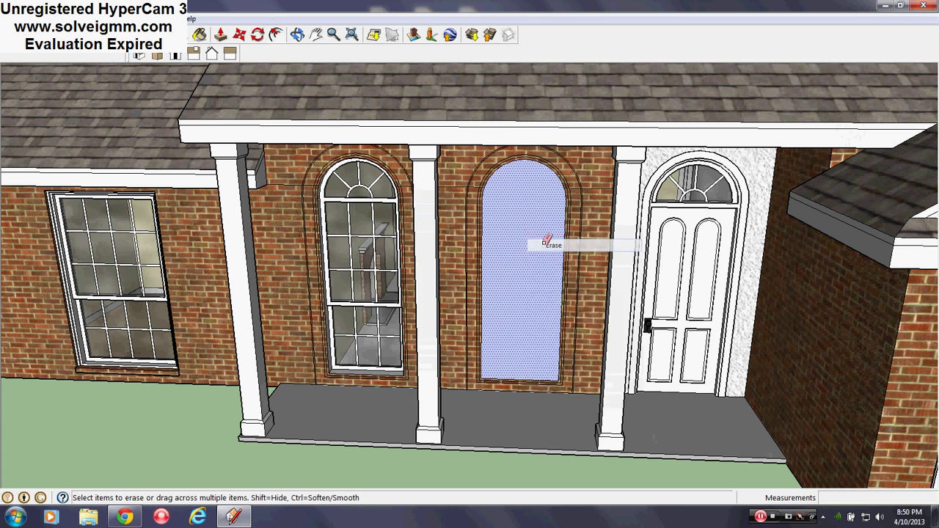
Erase the inner duplicate border lines along both sides of the outer outline around the arched window nearest the door
scroll(546, 242, "up", 10)
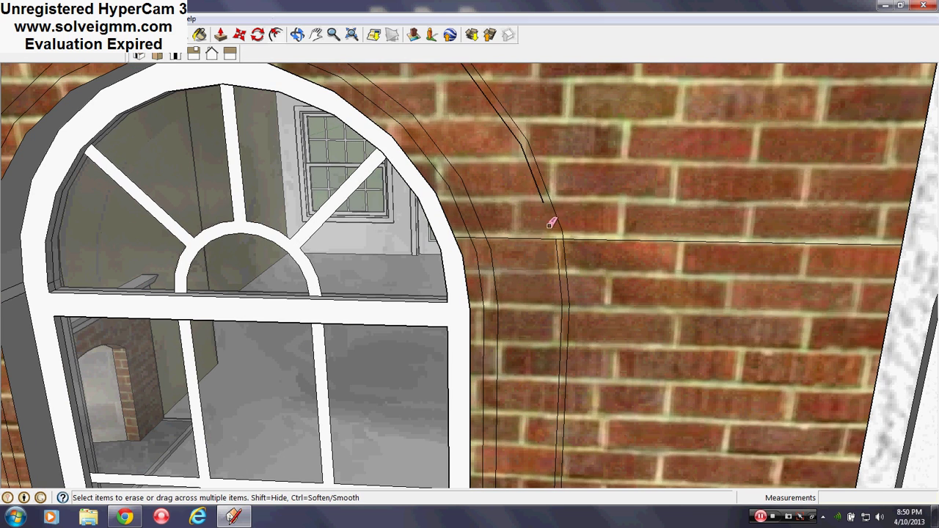
left_click_drag(559, 247, 565, 299)
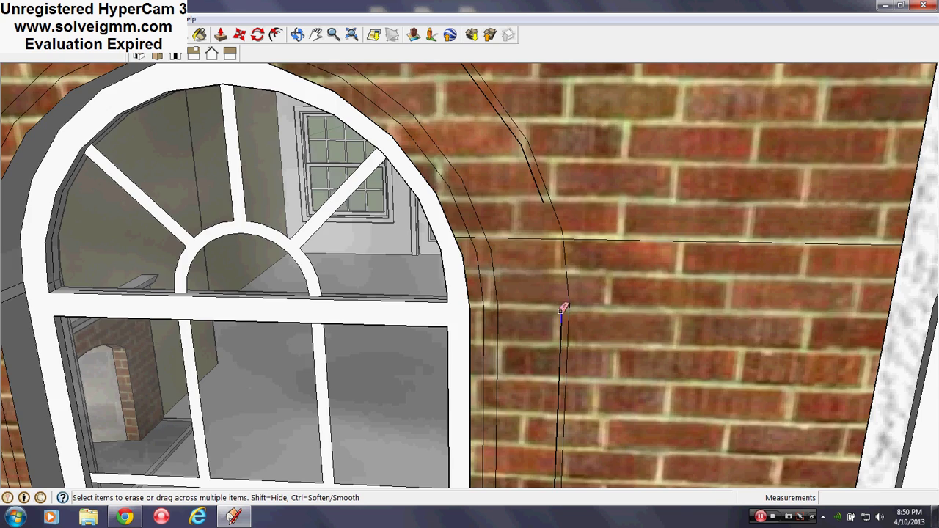
scroll(628, 219, "down", 3)
scroll(584, 322, "up", 3)
left_click(588, 324)
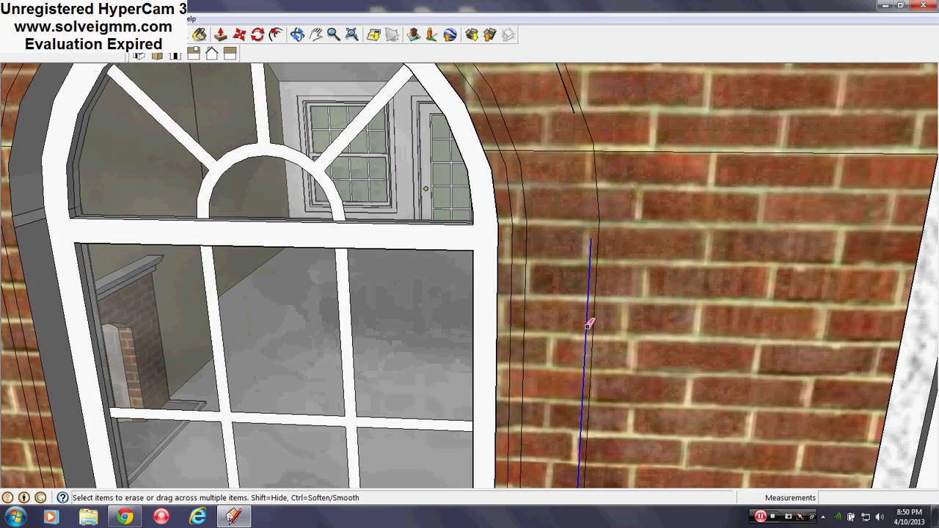
scroll(659, 314, "down", 4)
scroll(352, 264, "up", 5)
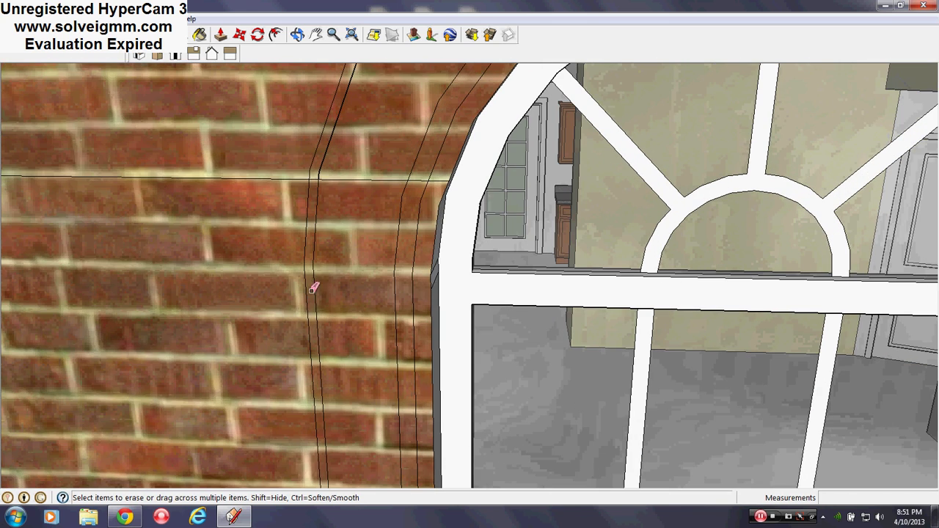
left_click(317, 282)
left_click_drag(316, 256, 316, 250)
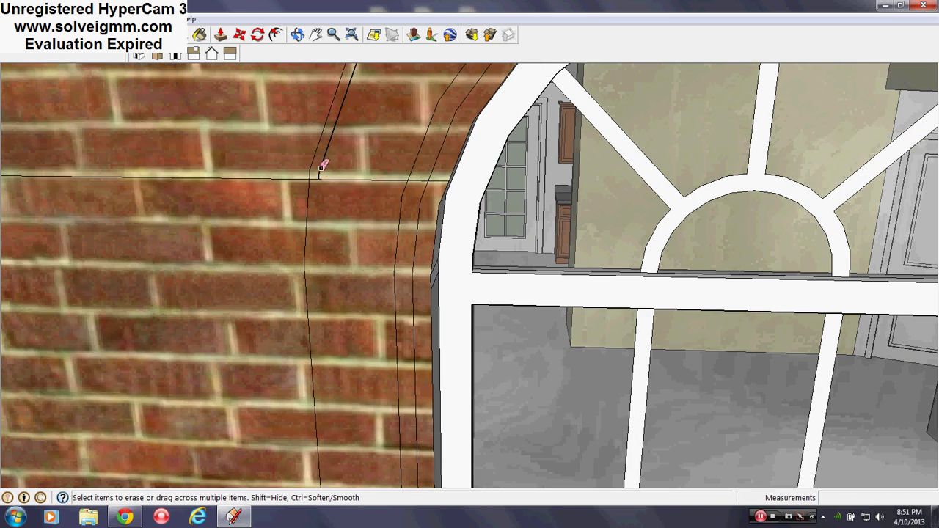
Erase the remaining inner duplicate arc of the outer border above the arched window nearest the door
scroll(323, 267, "down", 5)
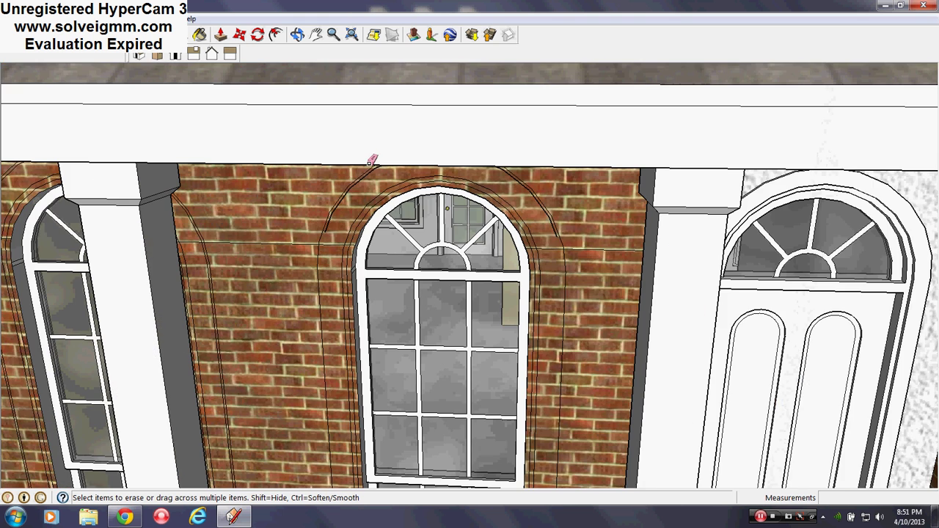
scroll(356, 192, "up", 2)
right_click(351, 184)
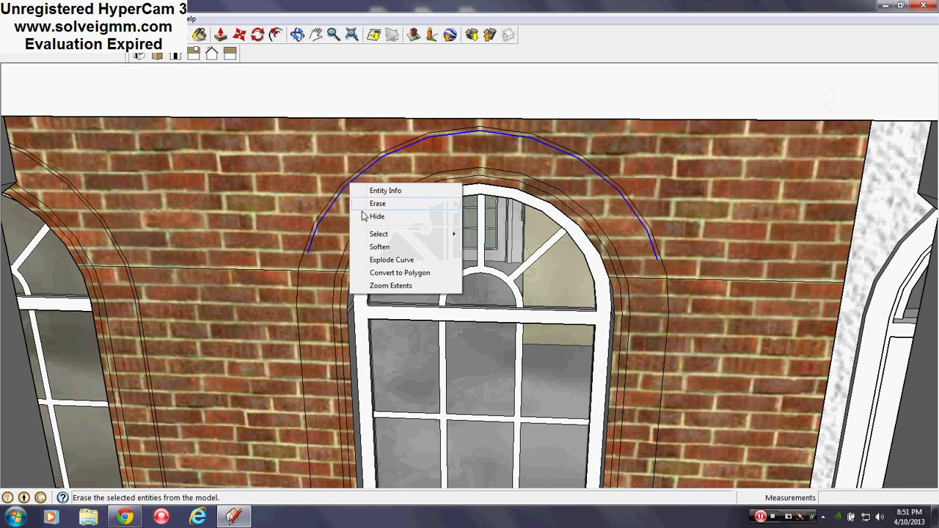
mouse_move(411, 234)
left_click(485, 248)
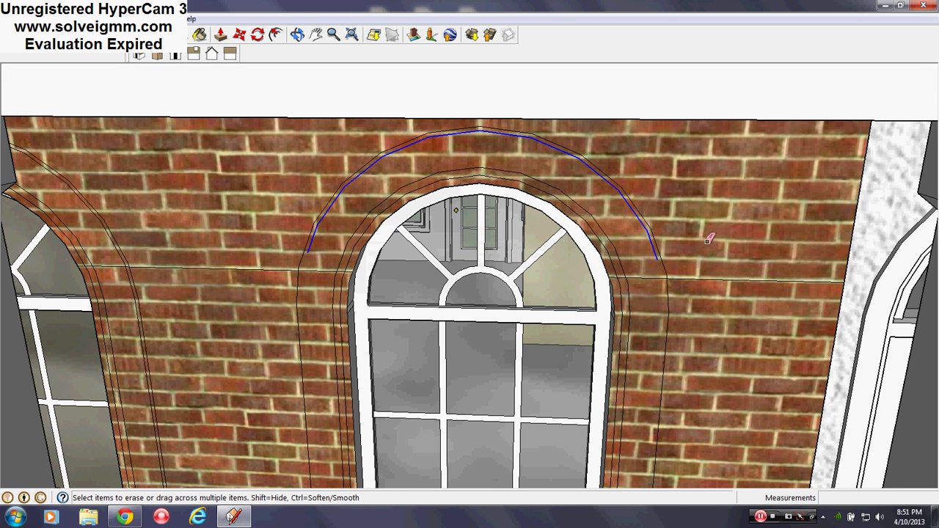
Erase the inner duplicate arc and the line beside the door-far side of the other arched window's outer border
scroll(709, 238, "down", 4)
scroll(452, 164, "up", 4)
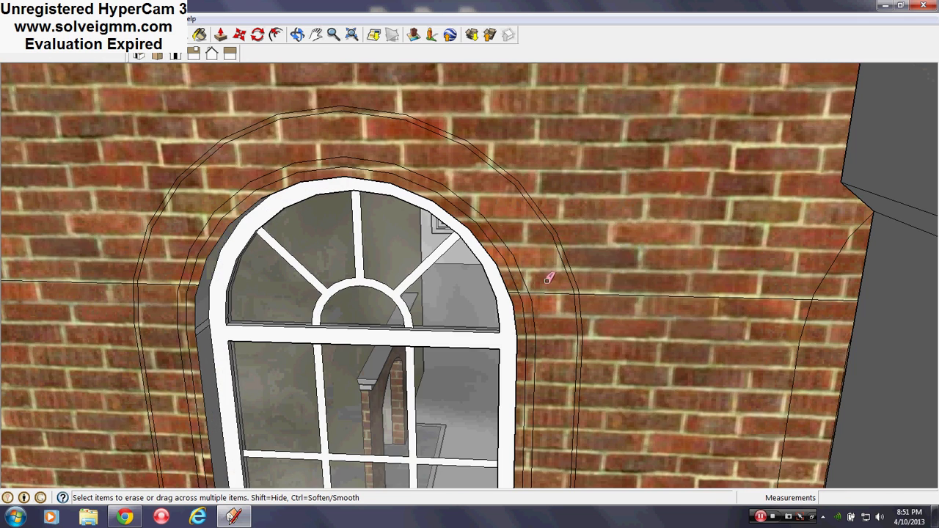
left_click(521, 202)
scroll(575, 283, "up", 2)
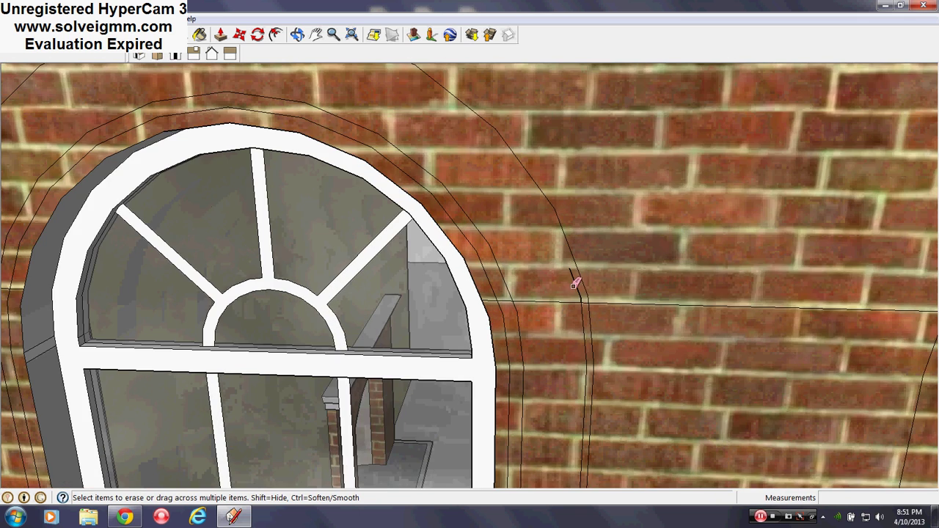
scroll(578, 283, "down", 4)
scroll(392, 291, "up", 4)
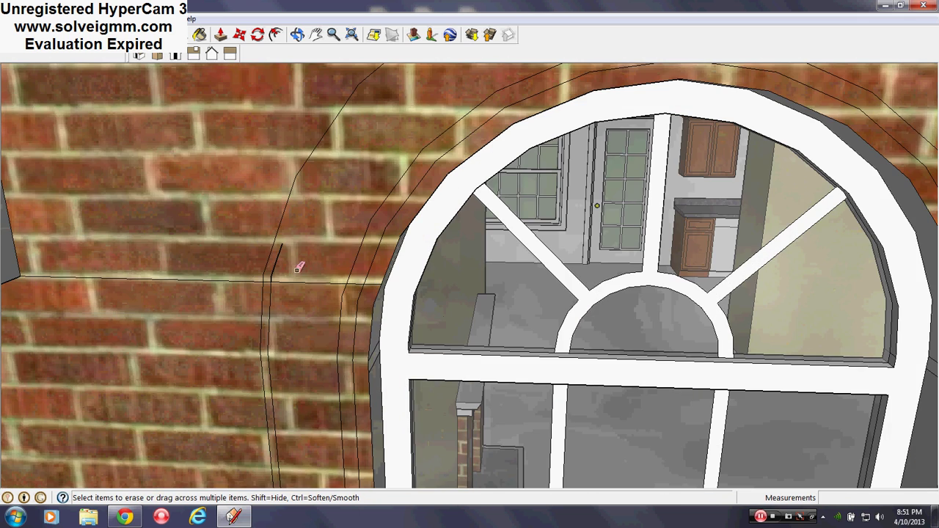
left_click_drag(277, 261, 274, 292)
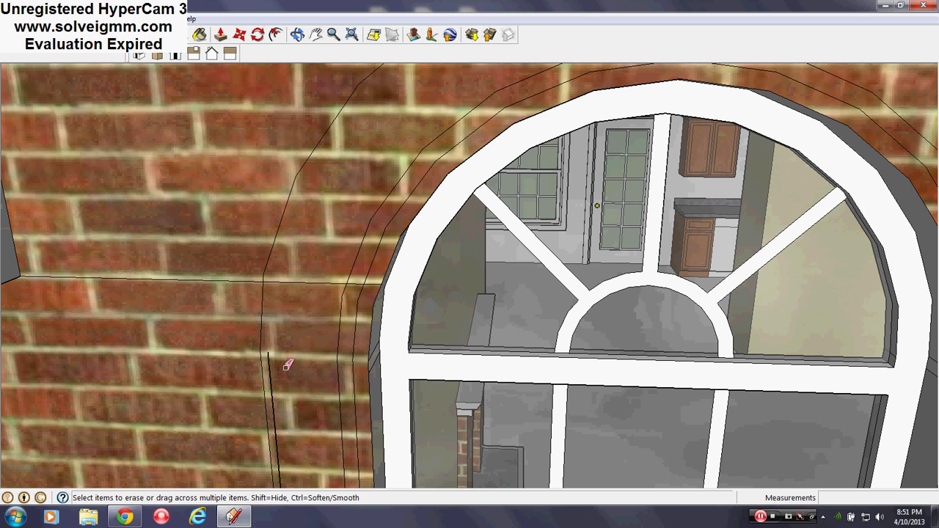
left_click(273, 388)
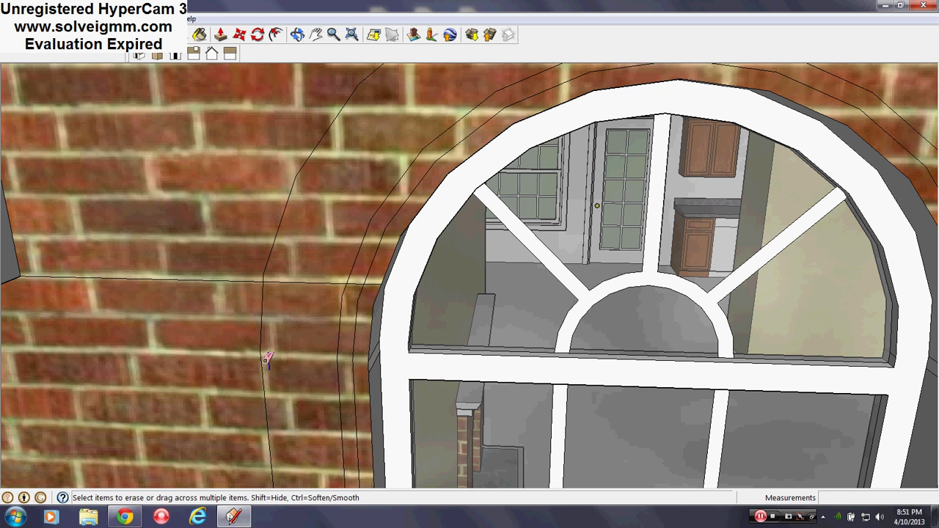
Erase the duplicate border segments on the door-facing side of the arched window farther from the door
scroll(268, 363, "down", 4)
scroll(648, 361, "up", 1)
scroll(651, 357, "up", 4)
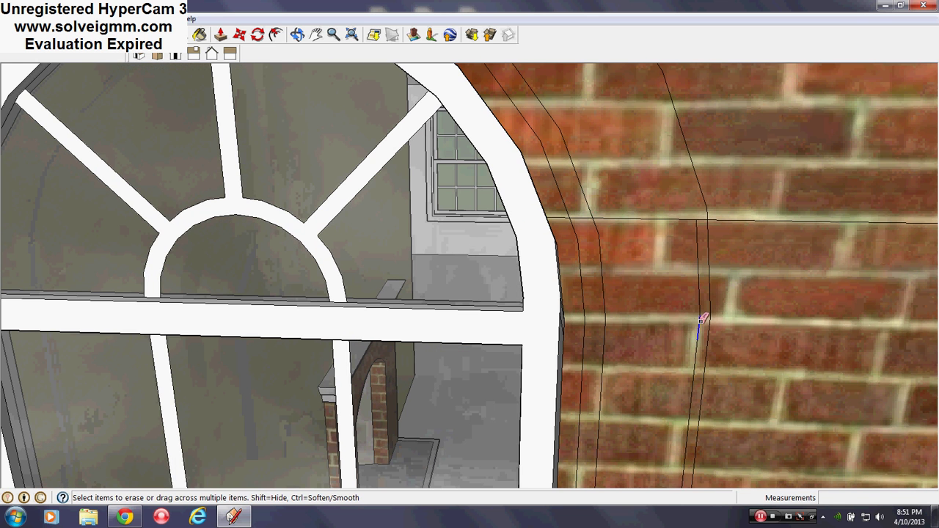
left_click_drag(701, 321, 701, 317)
left_click(701, 311)
left_click(694, 344)
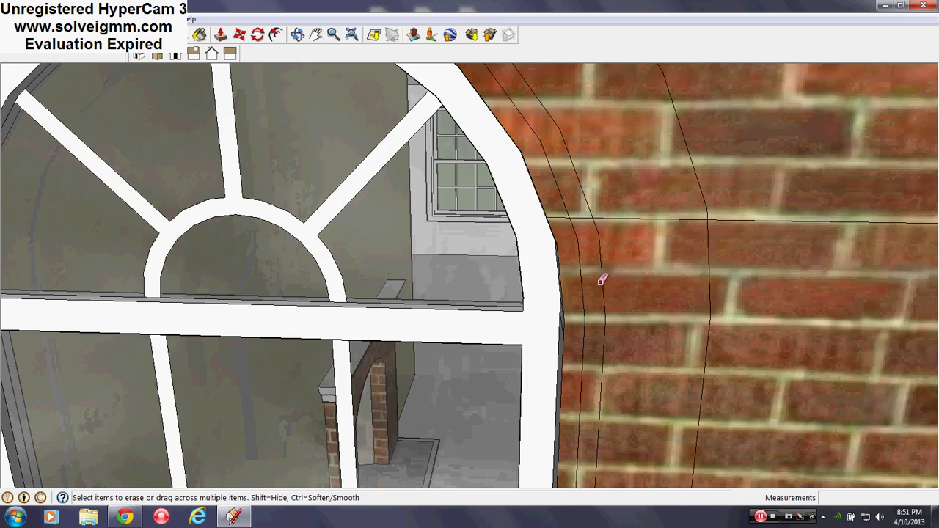
Examine the bottom ends of the outline borders where they meet the porch floor under both arched windows
scroll(433, 283, "down", 10)
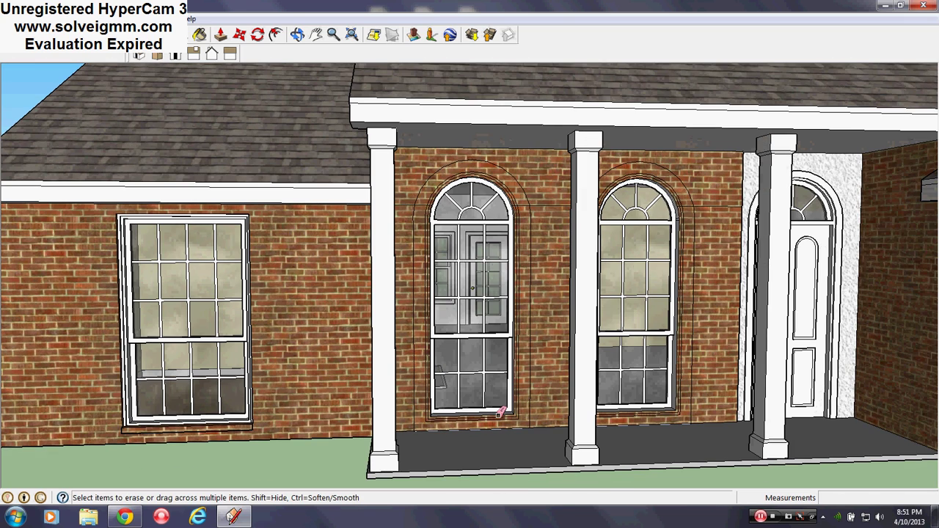
scroll(454, 416, "up", 10)
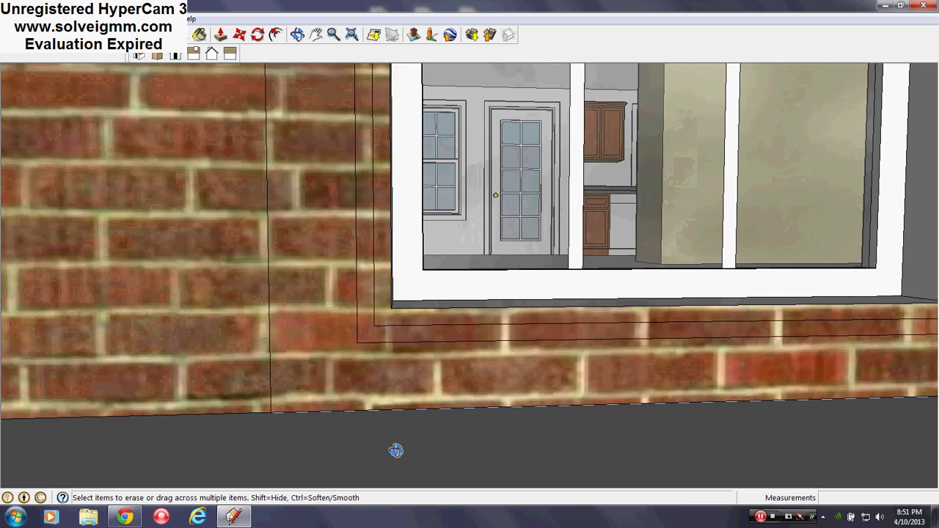
mouse_move(396, 450)
middle_mouse_down()
mouse_move(561, 317)
mouse_move(611, 310)
middle_mouse_up()
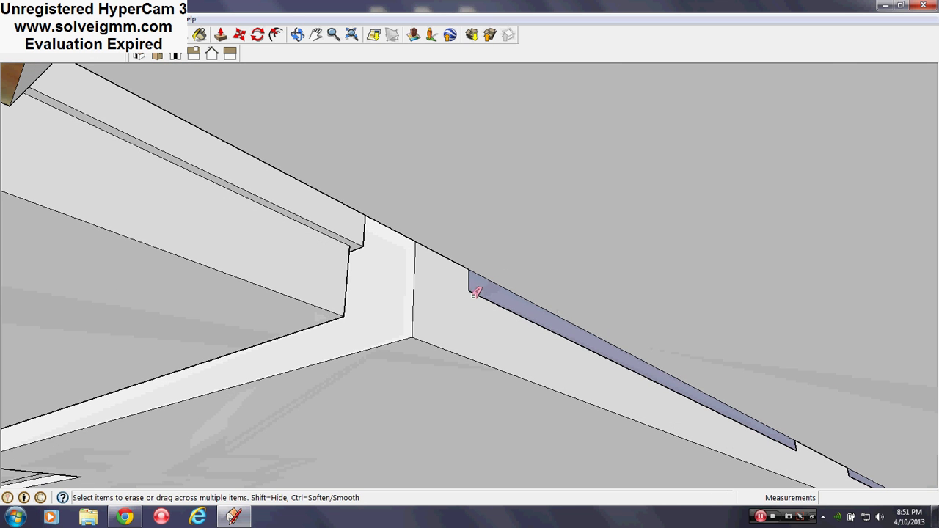
scroll(690, 360, "down", 5)
scroll(614, 386, "up", 6)
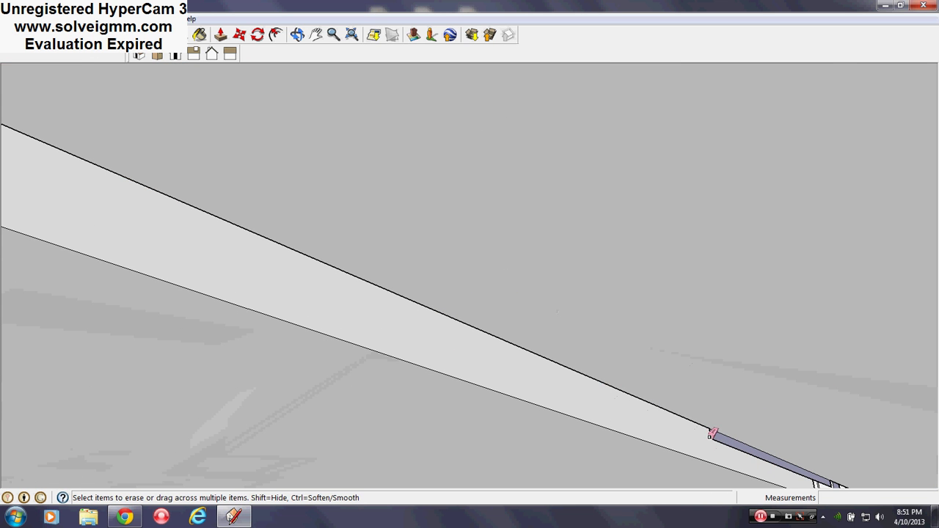
scroll(701, 445, "down", 4)
scroll(819, 394, "up", 6)
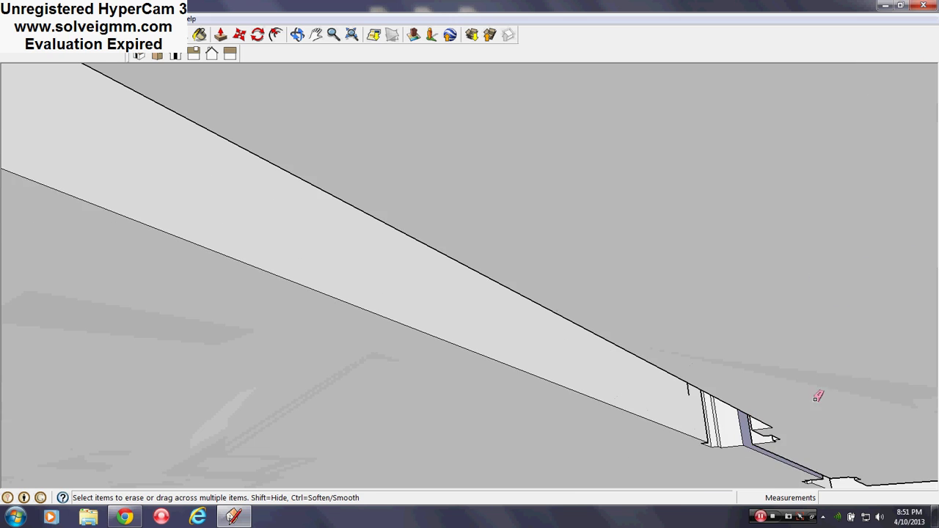
left_click(592, 395)
scroll(672, 325, "down", 5)
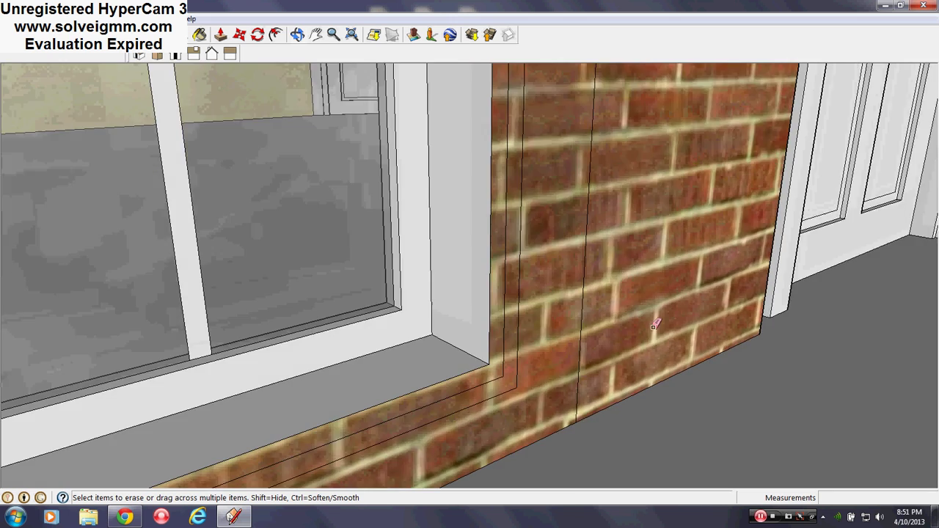
mouse_move(653, 325)
middle_mouse_down()
mouse_move(620, 323)
mouse_move(599, 382)
mouse_move(507, 360)
mouse_move(495, 384)
mouse_move(486, 371)
middle_mouse_up()
scroll(600, 382, "down", 2)
scroll(600, 380, "down", 3)
key("l")
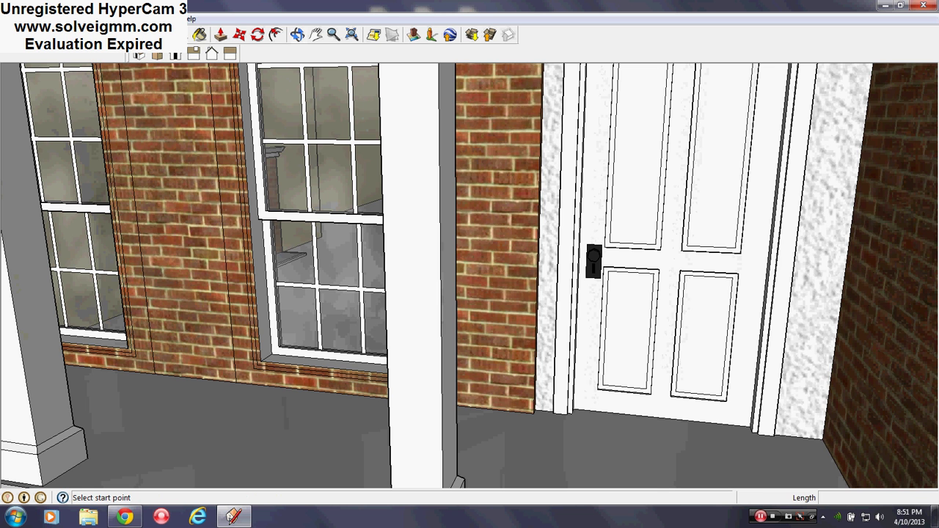
scroll(129, 387, "up", 7)
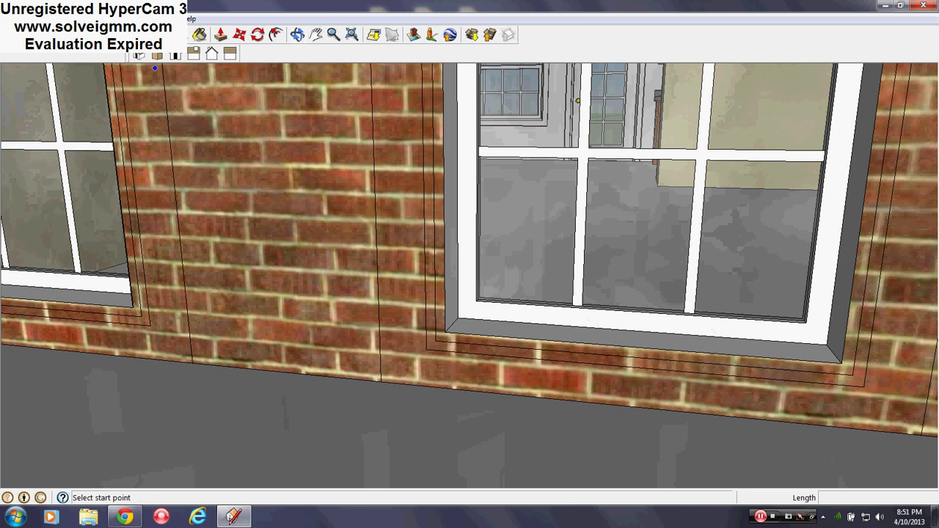
Sample the window frame's white material and paint both narrow trim bands around the arched window nearest the door
left_click(199, 34)
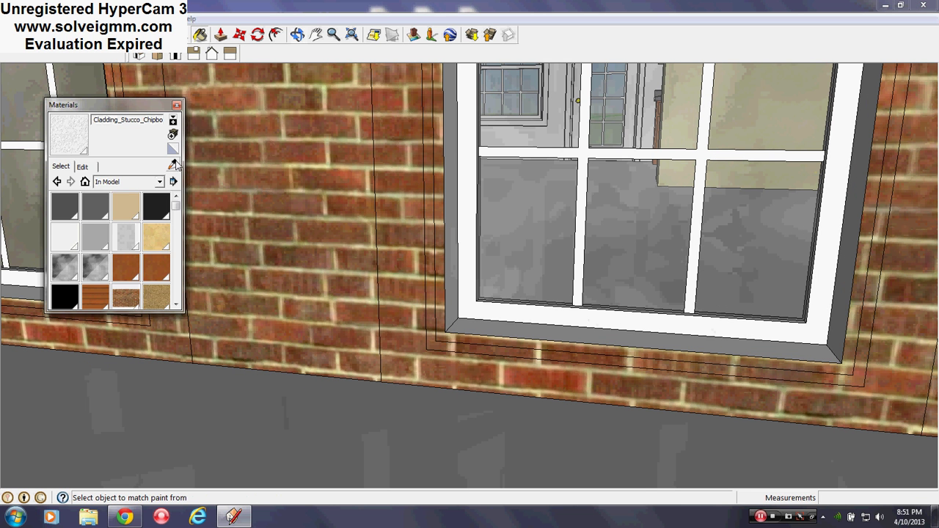
left_click(489, 308)
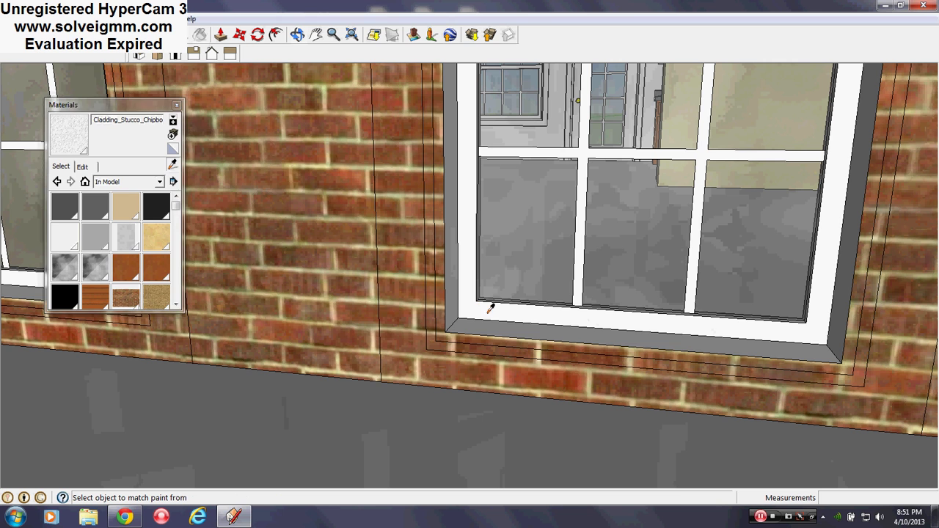
left_click(176, 105)
scroll(445, 349, "up", 5)
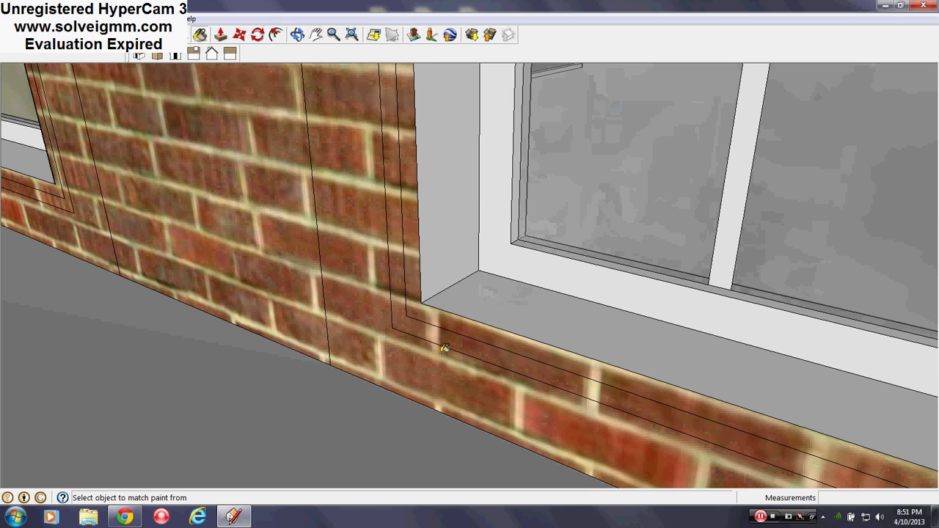
left_click(452, 333)
scroll(618, 325, "down", 5)
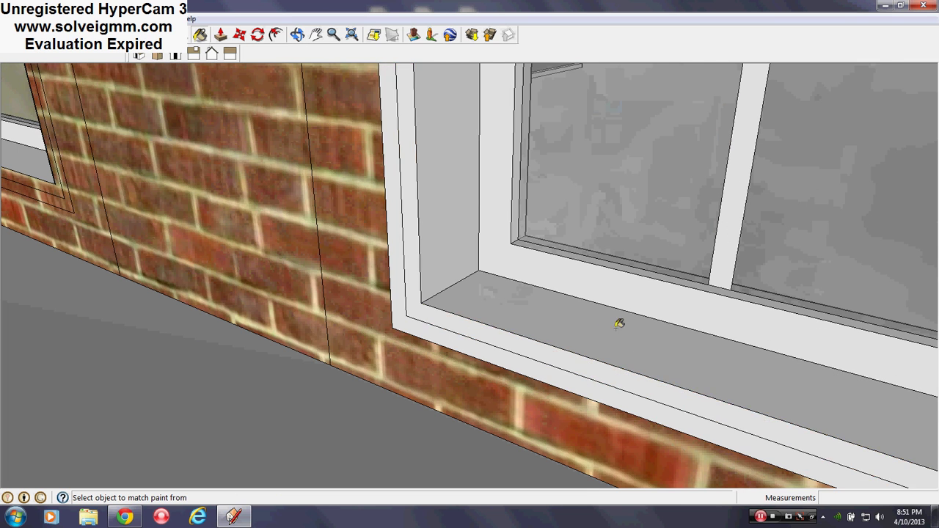
Paint both narrow trim bands around the arched window farther from the door with the sampled white material
scroll(249, 223, "up", 6)
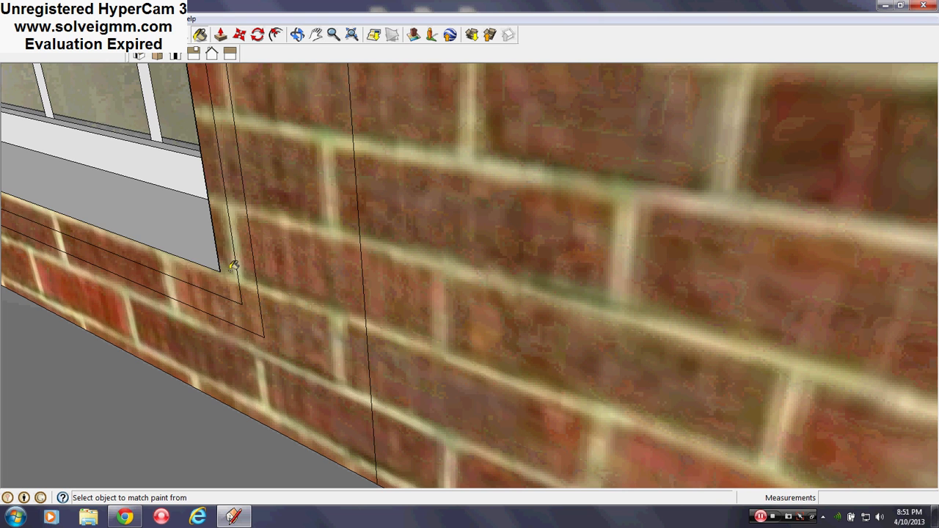
left_click(241, 276)
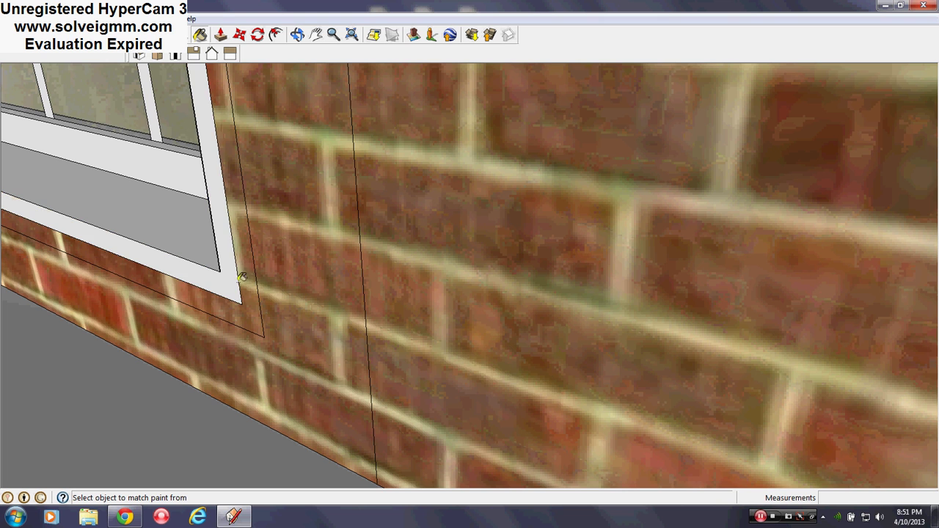
scroll(306, 286, "down", 4)
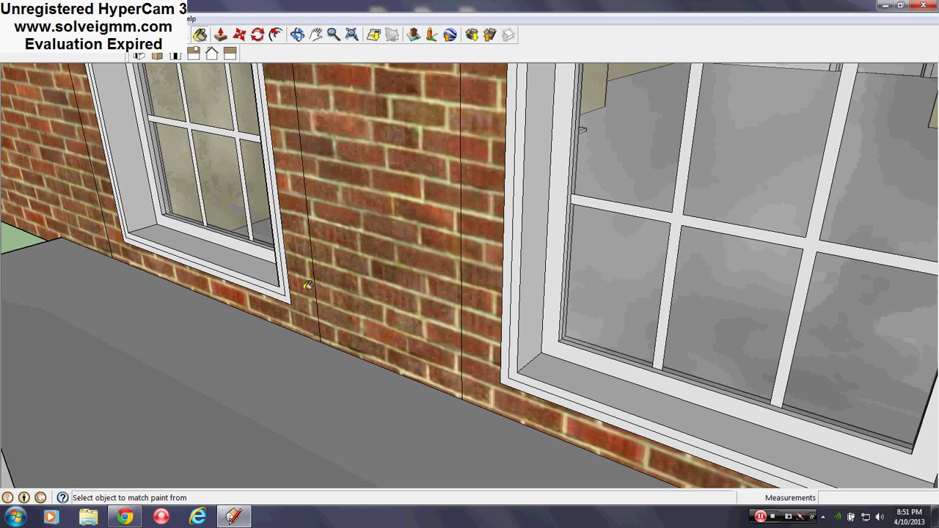
scroll(355, 286, "down", 3)
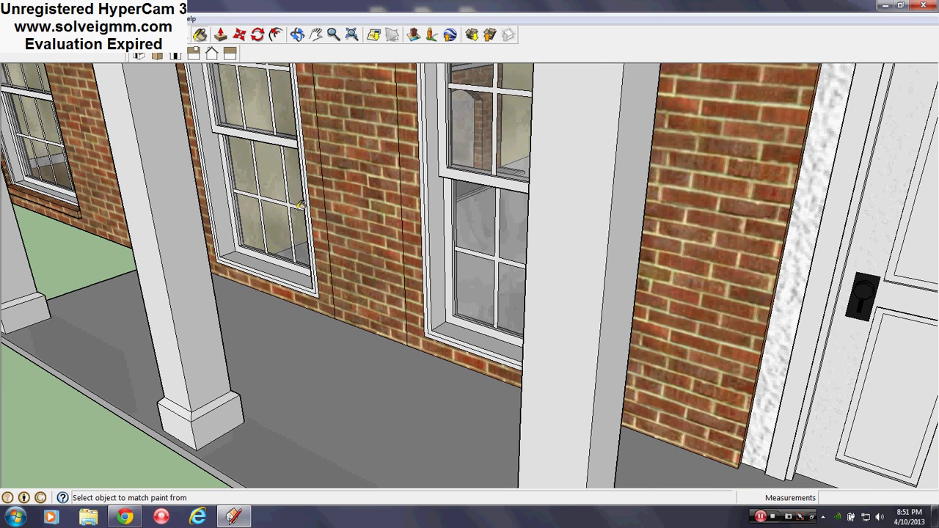
left_click(220, 34)
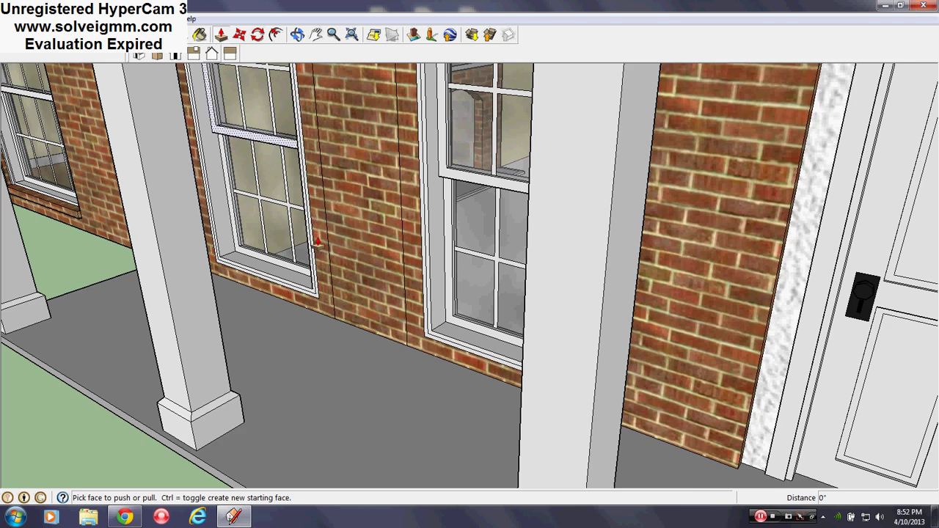
scroll(327, 320, "up", 5)
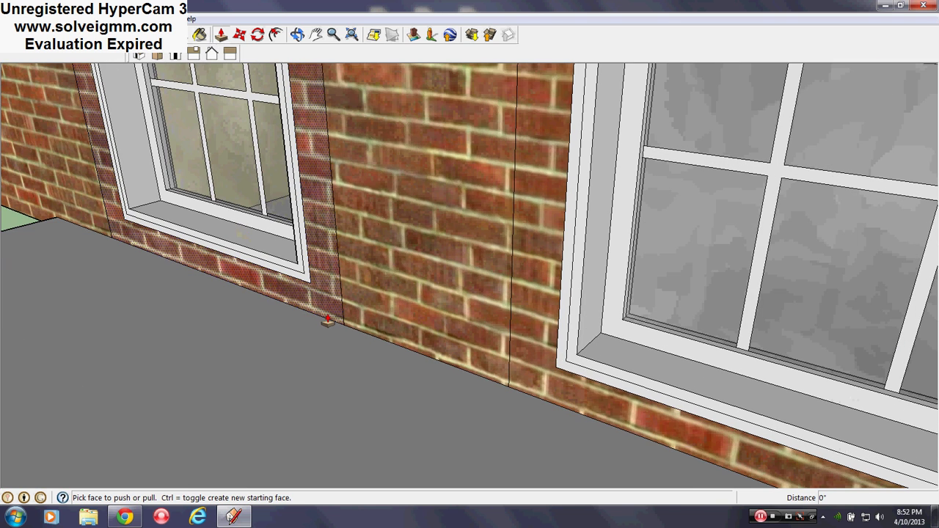
left_click(327, 320)
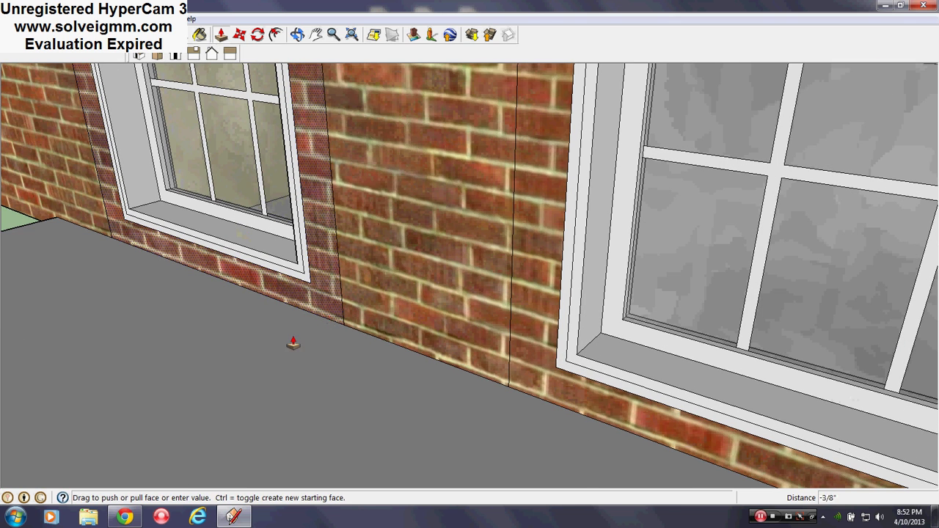
scroll(282, 326, "down", 3)
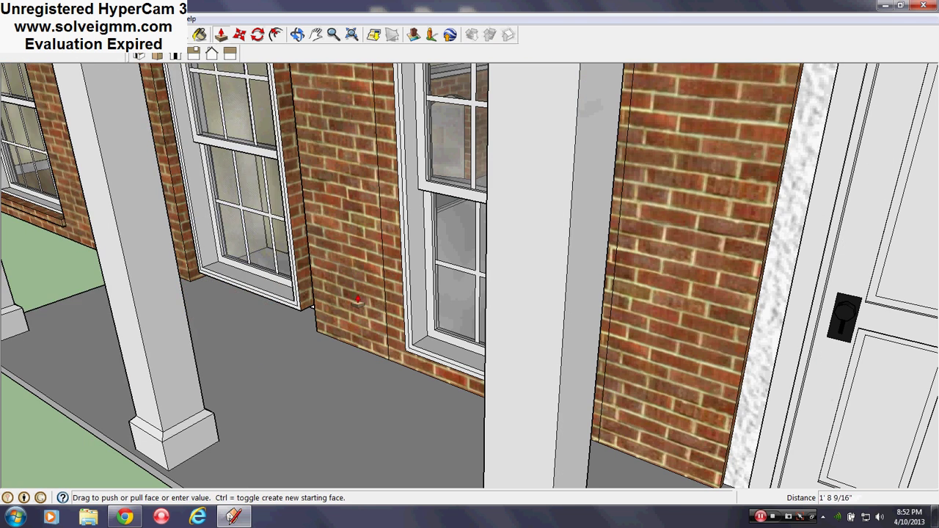
left_click(351, 302)
middle_click_drag(351, 302, 443, 311)
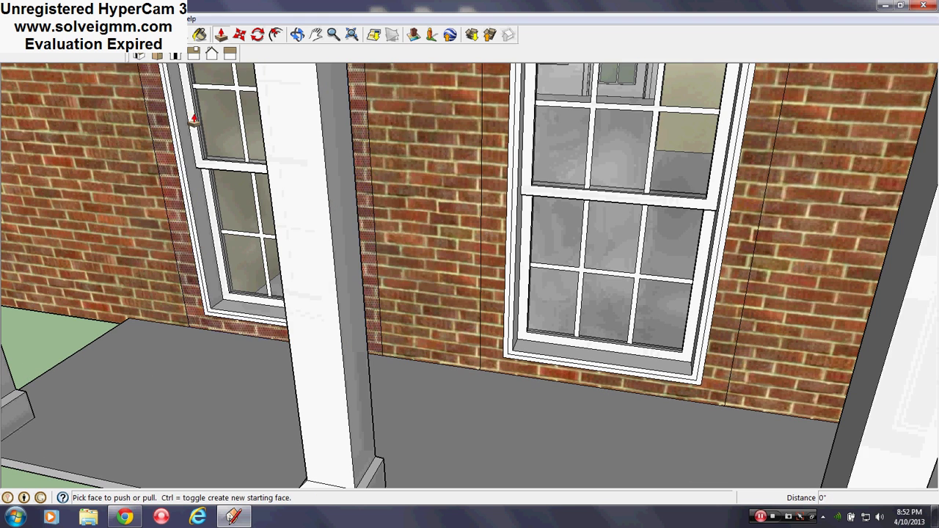
Draw a horizontal line level with the window's bottom corners between the outline borders of the arched window farther from the door
key("l")
scroll(197, 320, "up", 2)
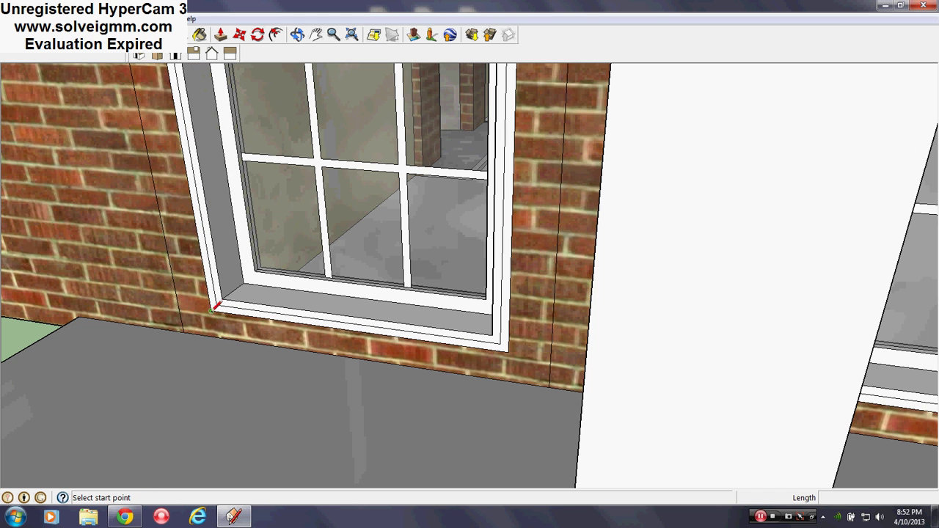
left_click(211, 308)
key("Escape")
left_click(180, 302)
middle_click_drag(180, 302, 242, 323)
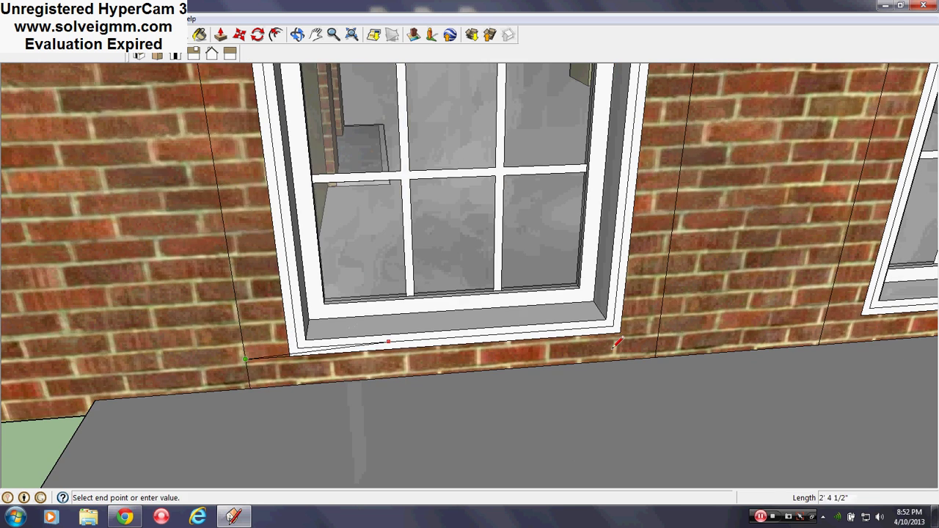
left_click(645, 329)
Draw a matching horizontal line between the outline borders beneath the arched window nearest the door
middle_click_drag(646, 328, 732, 317)
left_click(735, 325)
scroll(411, 286, "down", 1)
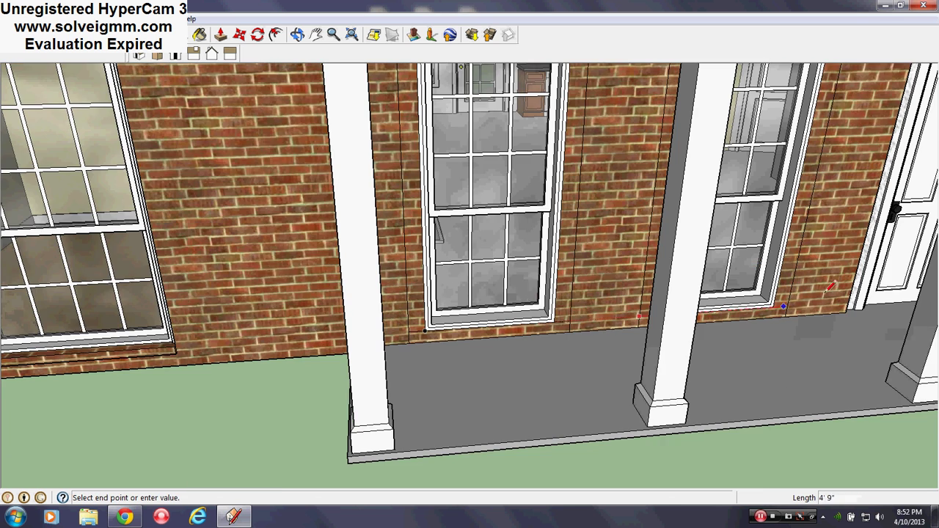
scroll(834, 287, "up", 1)
left_click(776, 312)
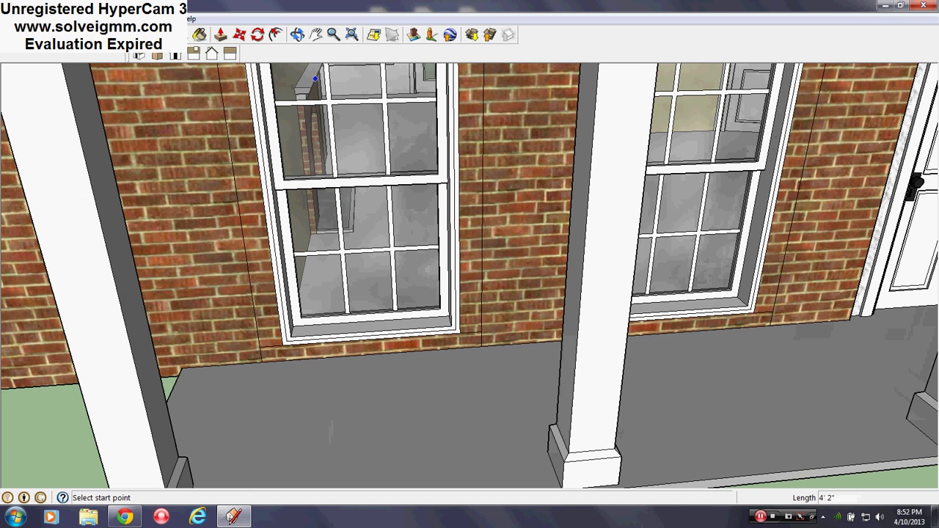
key("e")
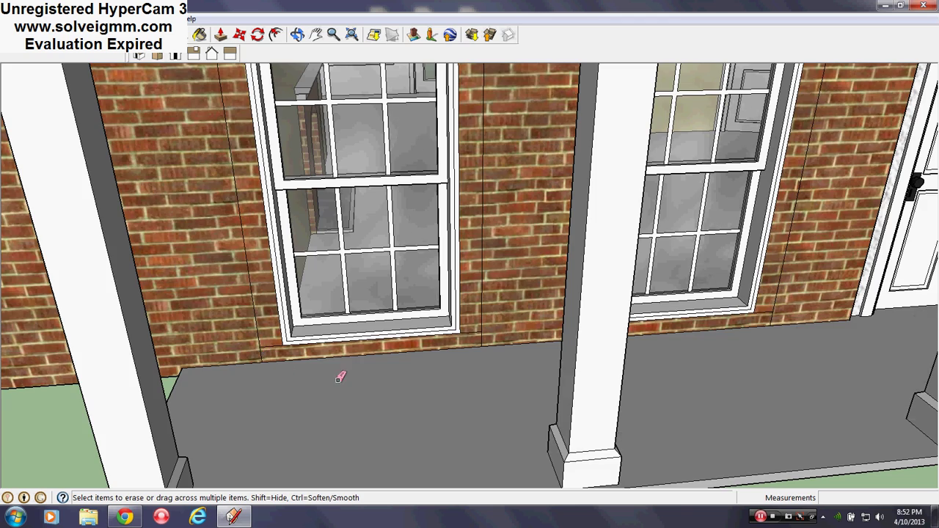
scroll(341, 377, "down", 2)
scroll(309, 359, "up", 3)
Pull the brick strips beneath both arched windows outward 1 inch to form sills
key("p")
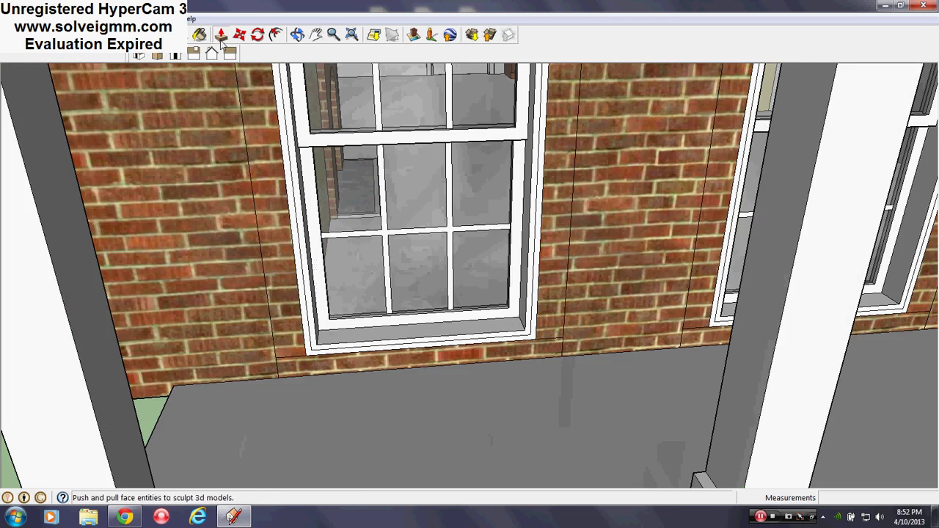
middle_click_drag(490, 439, 506, 384)
middle_click_drag(605, 274, 239, 386)
scroll(242, 387, "up", 2)
middle_click_drag(315, 393, 340, 391)
left_click(366, 346)
scroll(351, 356, "down", 3)
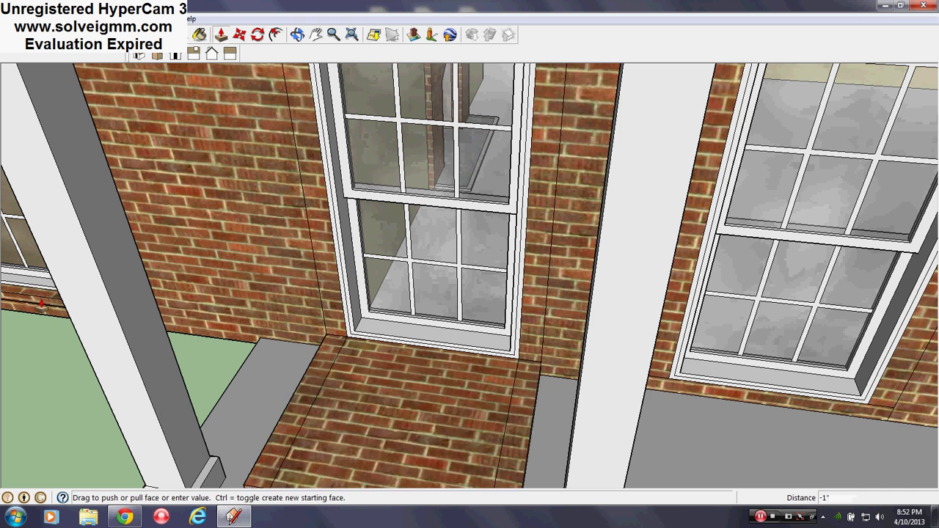
type("1")
key("Return")
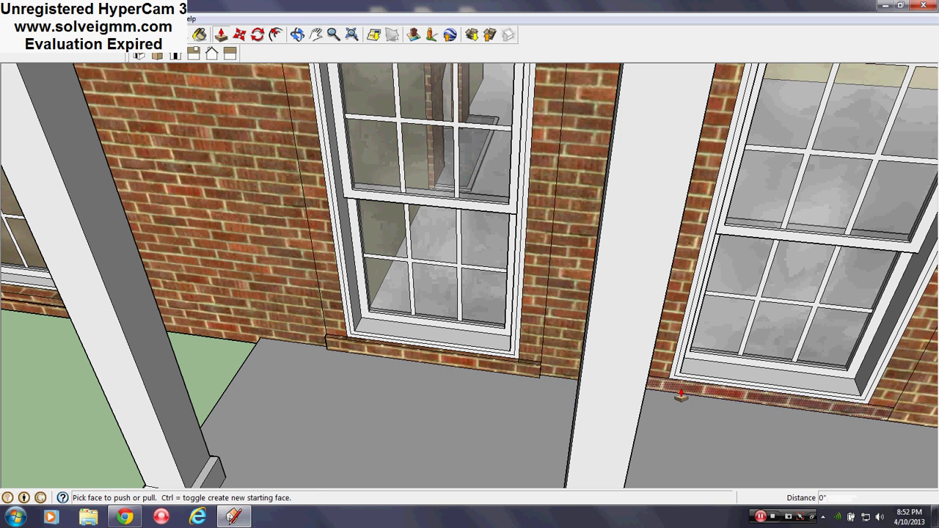
double_click(681, 395)
Erase the short stray edges across the tops of both brick sills at the window frame corners
key("l")
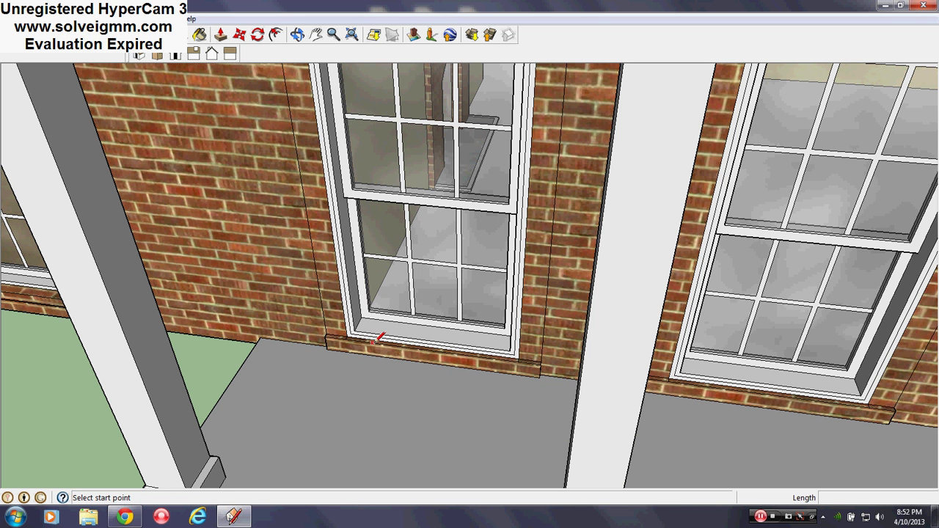
scroll(399, 363, "up", 3)
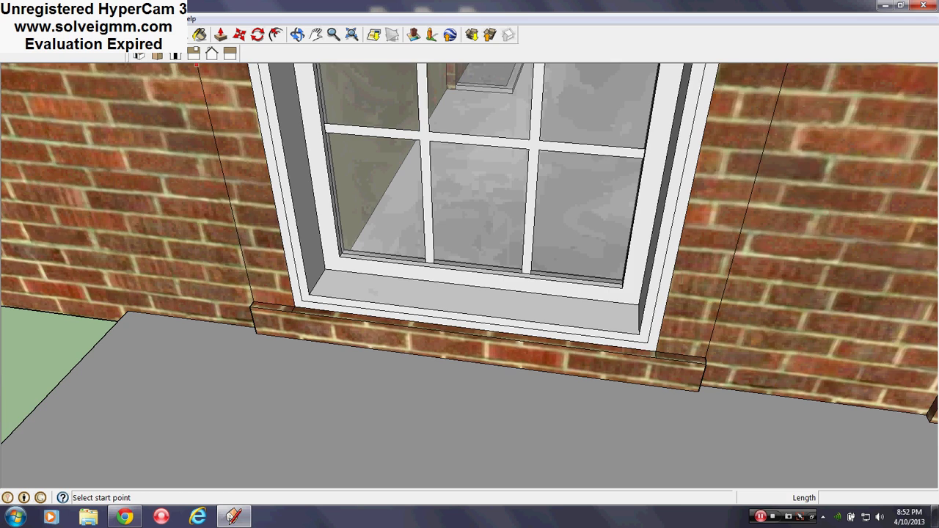
key("e")
scroll(293, 301, "up", 2)
left_click(291, 304)
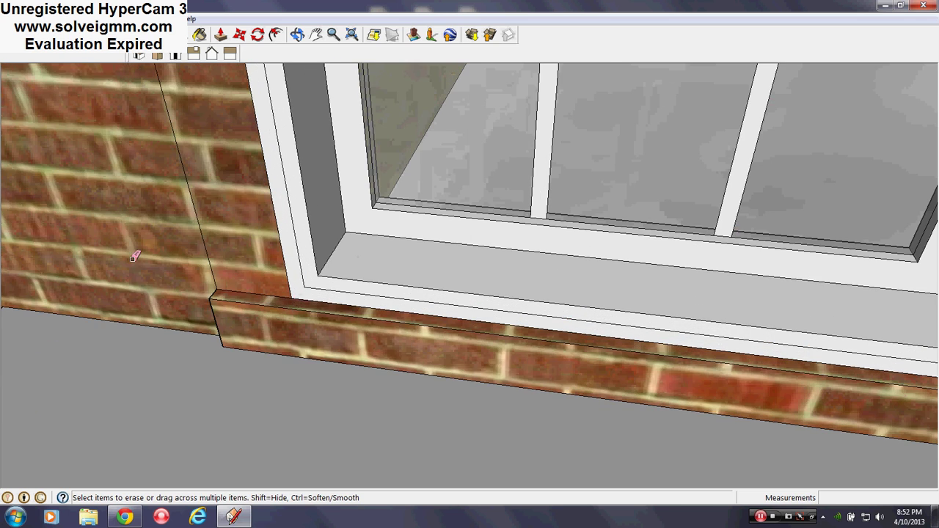
scroll(135, 257, "down", 2)
scroll(828, 346, "up", 3)
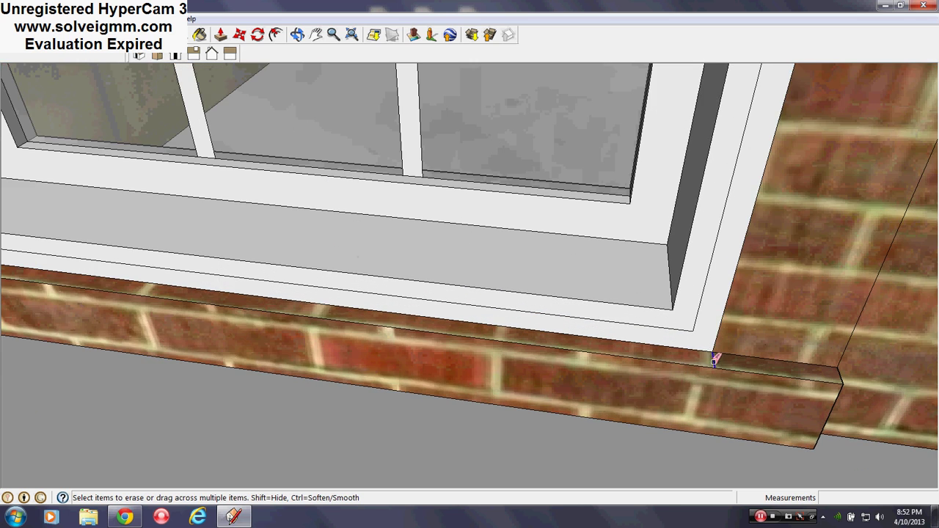
scroll(388, 279, "down", 5)
scroll(820, 344, "up", 3)
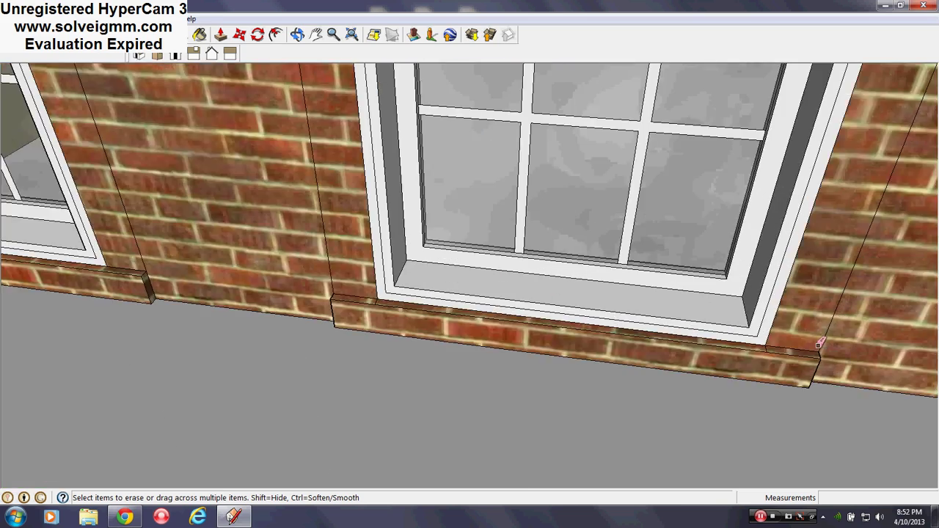
scroll(757, 342, "up", 2)
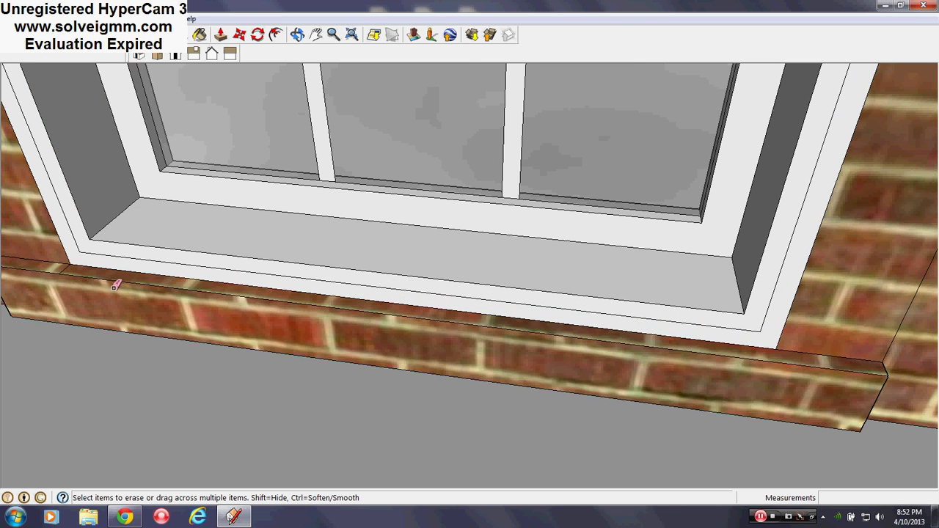
Pull the top faces of both brick sills up 1 inch over the lower window trim
left_click(220, 34)
scroll(538, 389, "down", 3)
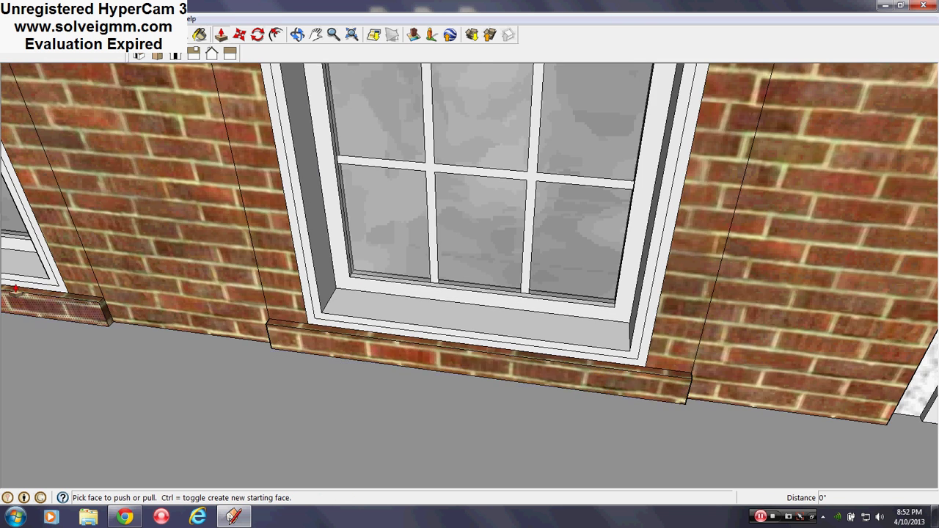
scroll(15, 288, "up", 5)
left_click(96, 287)
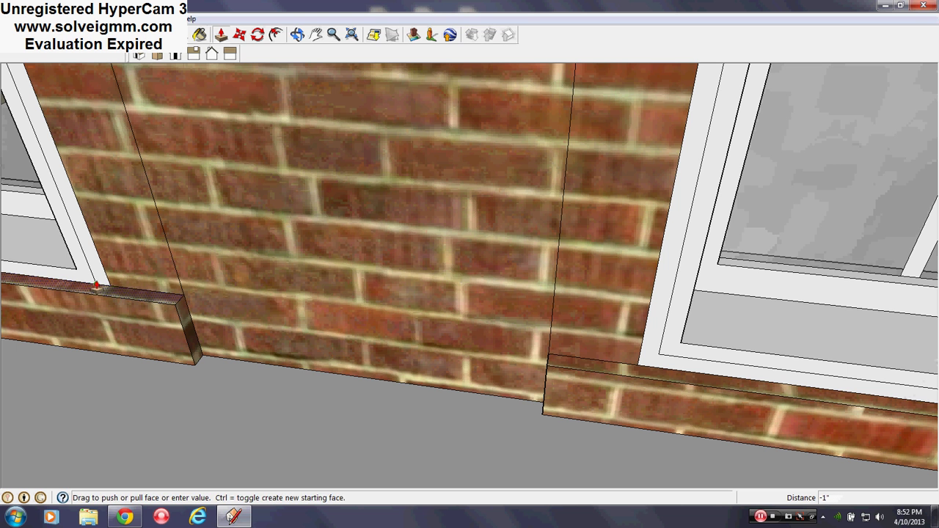
left_click(103, 287)
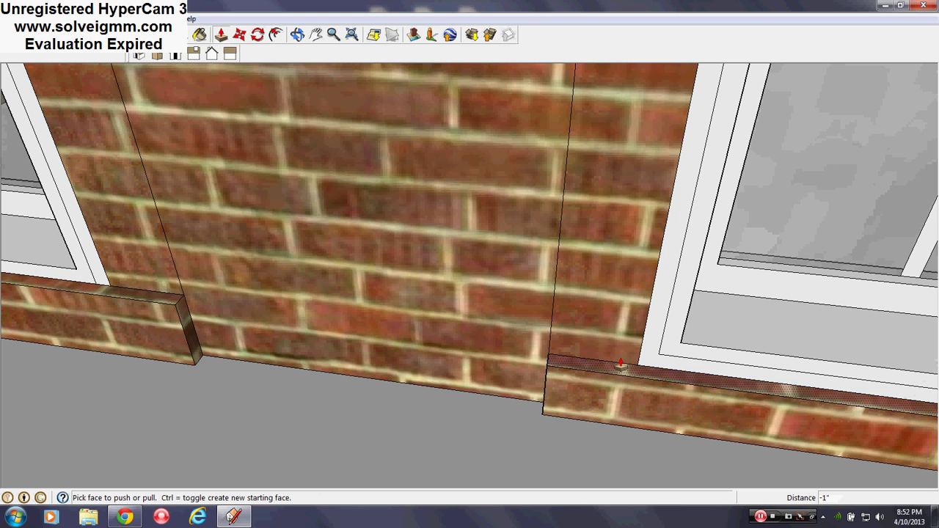
double_click(623, 368)
scroll(385, 341, "down", 3)
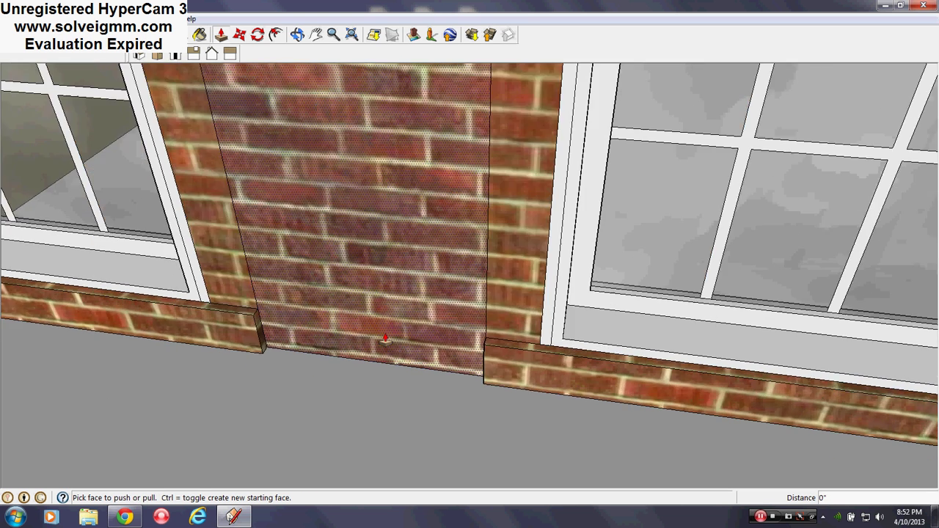
Try to draw a line down the end corner of the brick sill under the arched window farther from the door
middle_click_drag(385, 339, 345, 338)
key("l")
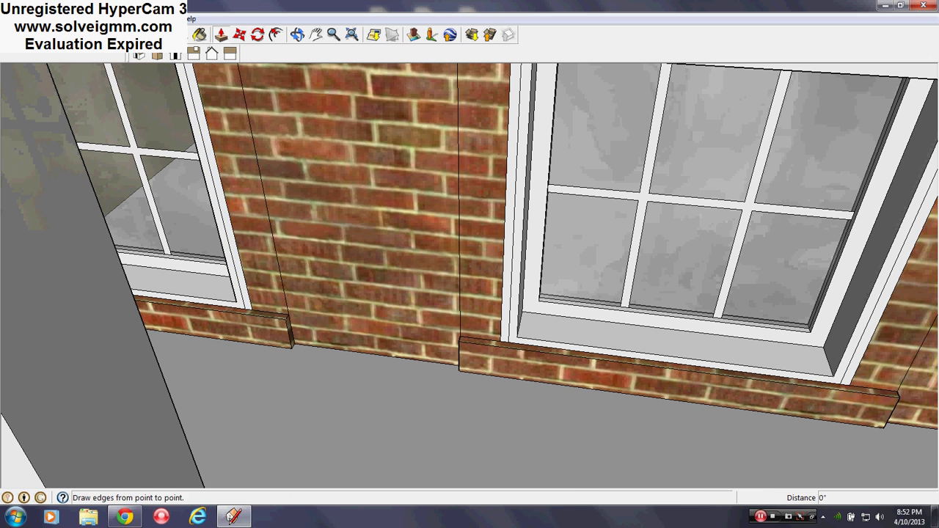
scroll(216, 273, "up", 5)
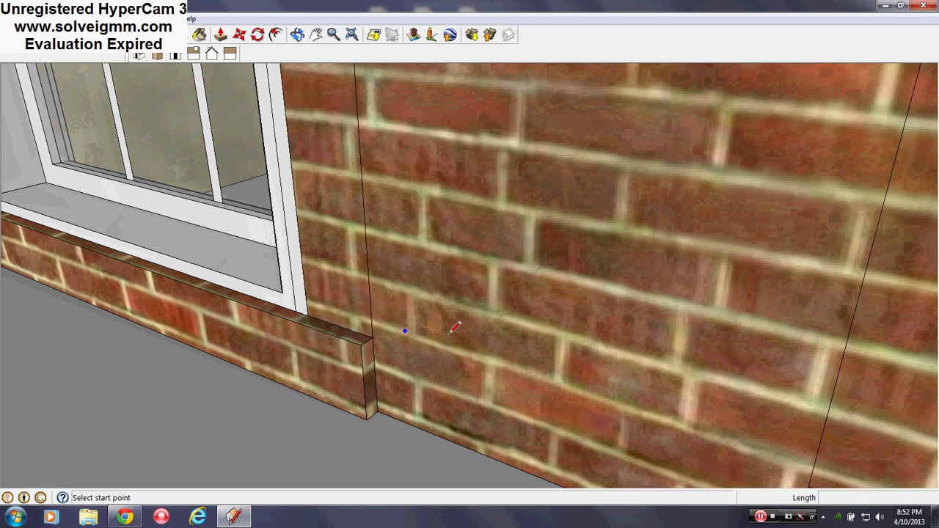
middle_click_drag(462, 342, 286, 287)
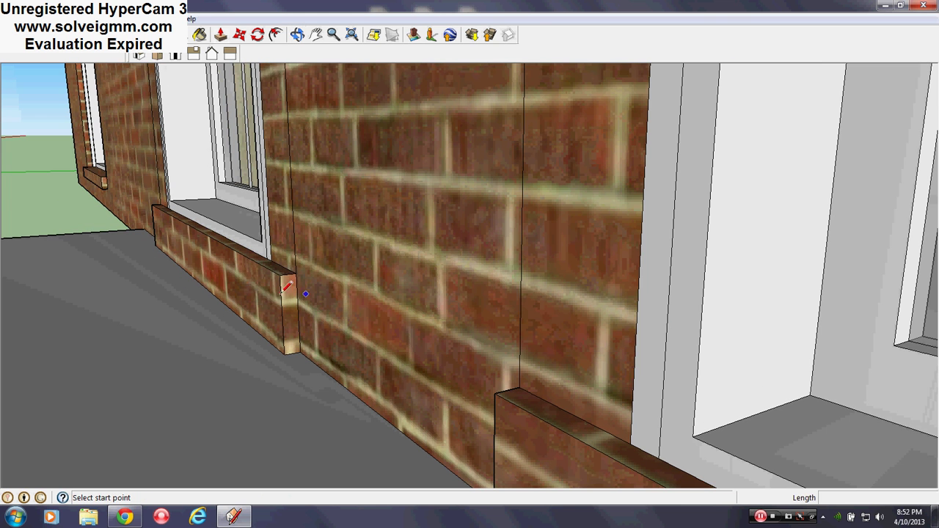
left_click(279, 276)
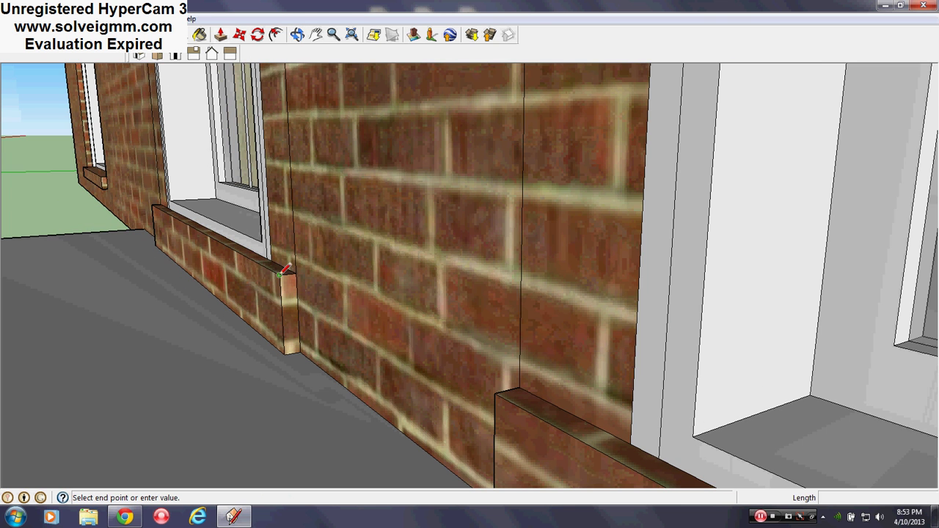
left_click(282, 315)
scroll(284, 317, "down", 3)
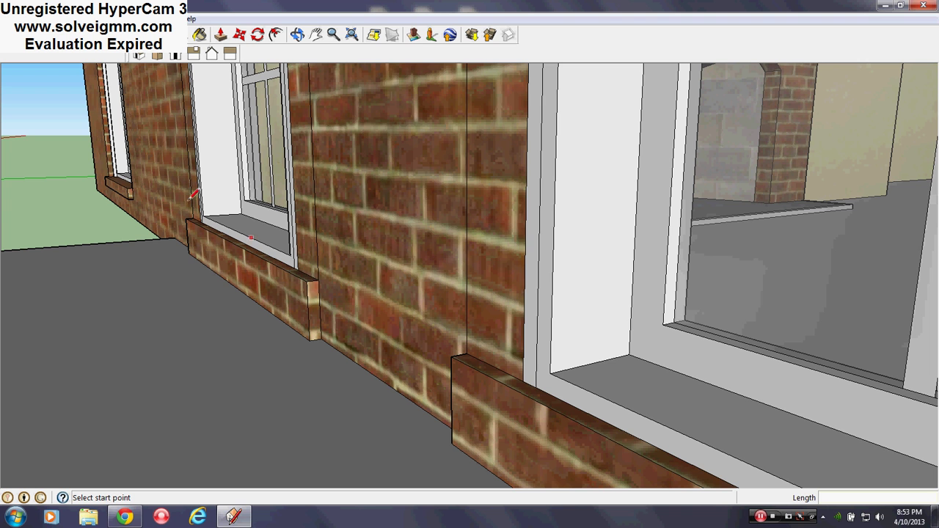
Draw a 15' 9 1/2" horizontal line from the rectangular window's lower sill corner across both arched window sills, and erase its segments on the bare wall
left_click(129, 199)
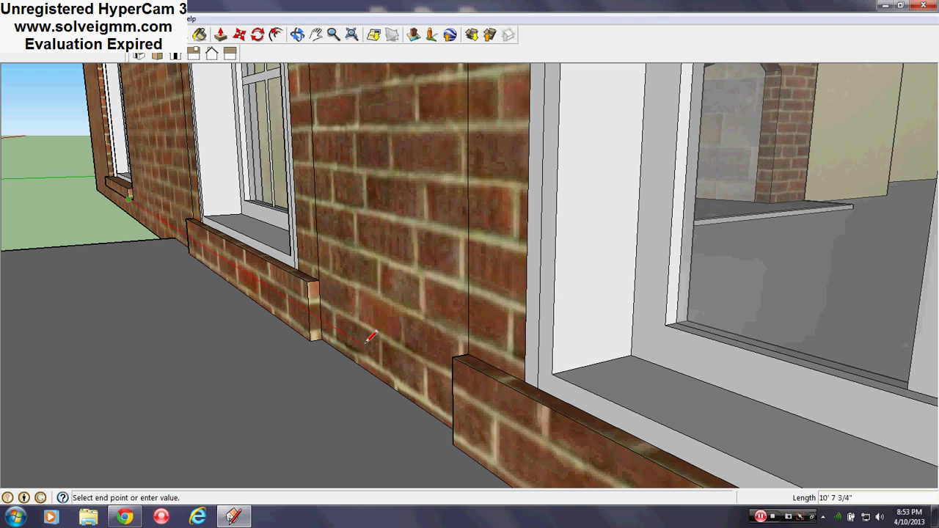
middle_click_drag(368, 340, 423, 241)
scroll(414, 242, "down", 2)
scroll(354, 273, "down", 2)
scroll(378, 298, "up", 1)
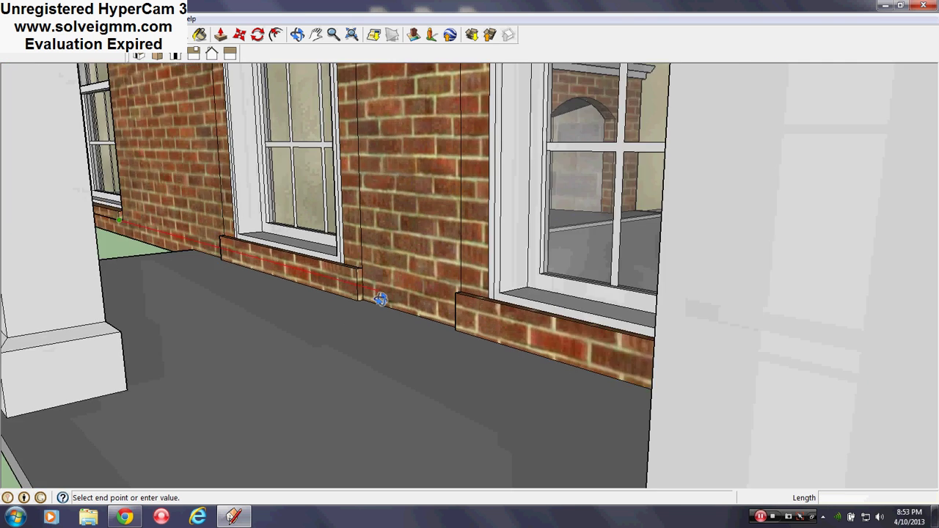
middle_click_drag(379, 298, 341, 293)
left_click(742, 439)
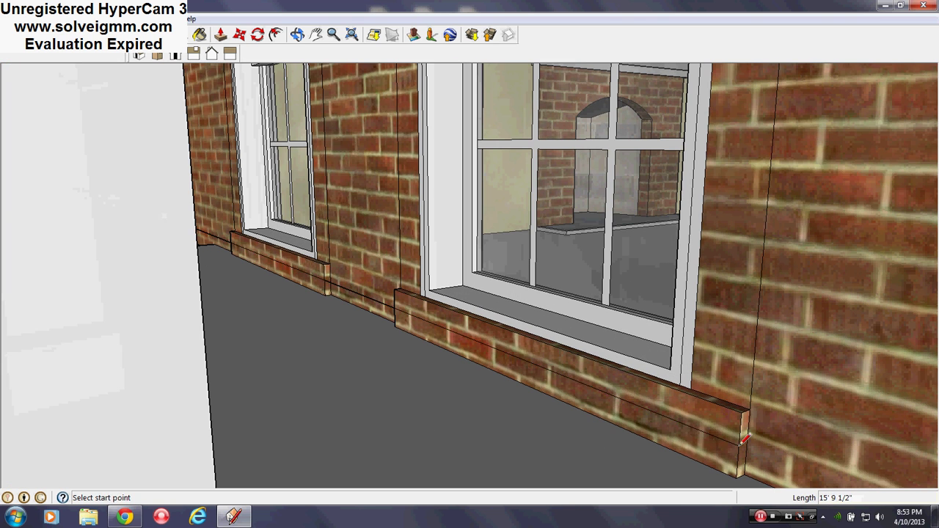
key("e")
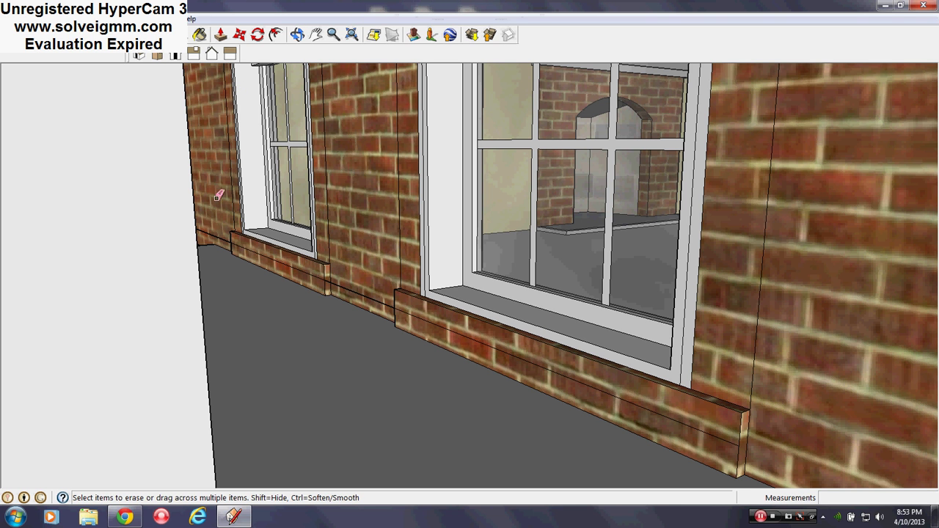
left_click(209, 233)
Push the lower part of both brick sills back flush with the wall
left_click(220, 35)
left_click(312, 290)
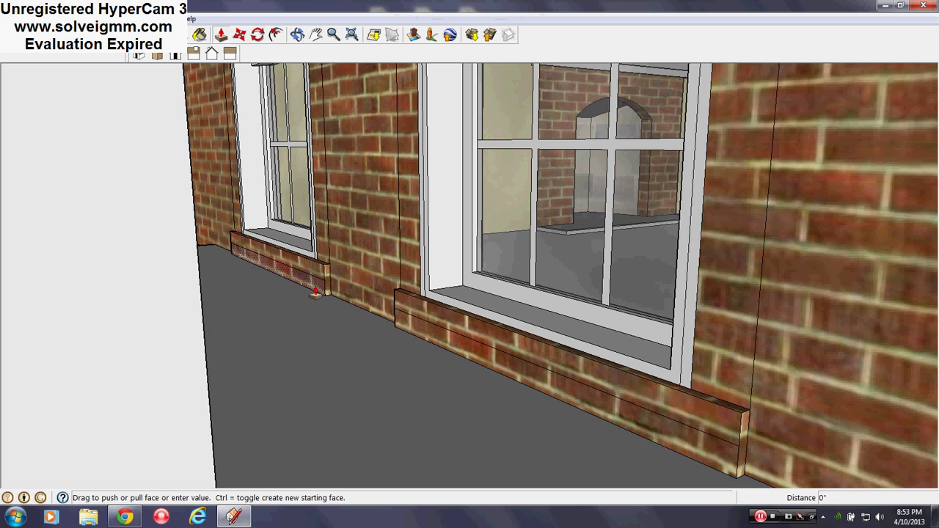
left_click(357, 291)
left_click(400, 324)
left_click(300, 157)
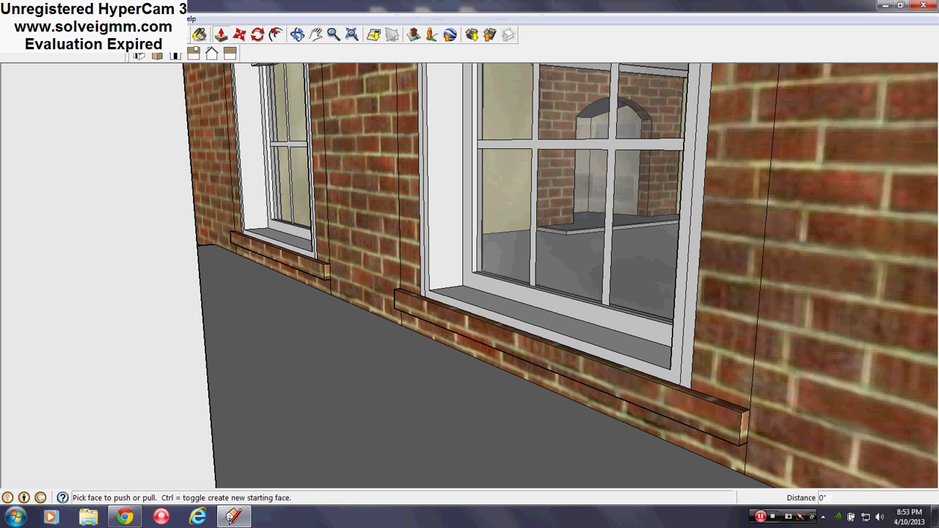
Erase the leftover vertical border segments on the wall beneath both brick sills
left_click(173, 55)
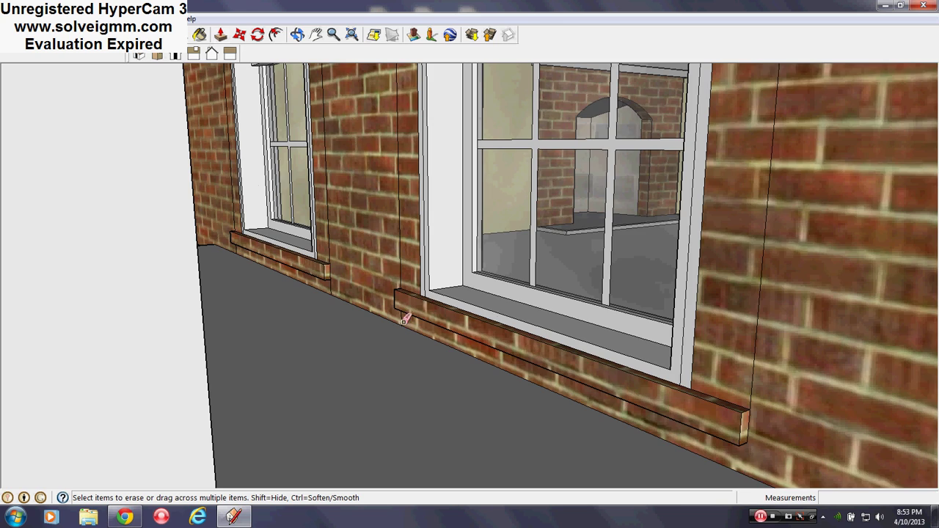
scroll(402, 311, "up", 3)
scroll(316, 269, "up", 3)
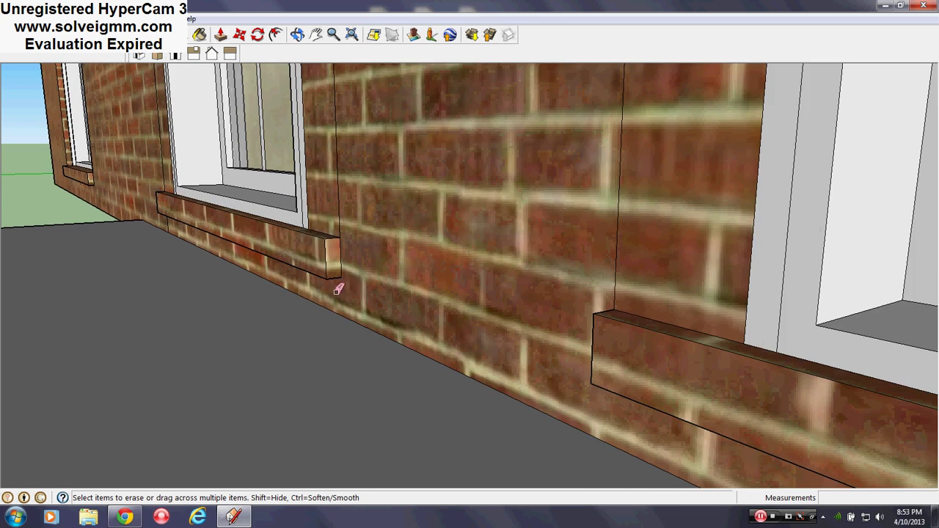
scroll(184, 227, "up", 2)
middle_click_drag(188, 230, 488, 260)
scroll(321, 256, "down", 5)
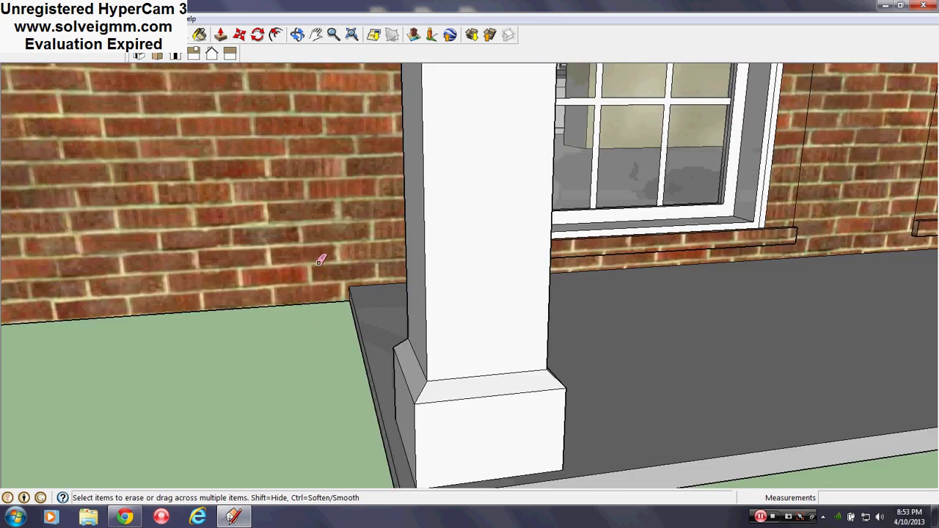
middle_click_drag(269, 215, 274, 212)
scroll(352, 259, "down", 4)
scroll(322, 181, "up", 4)
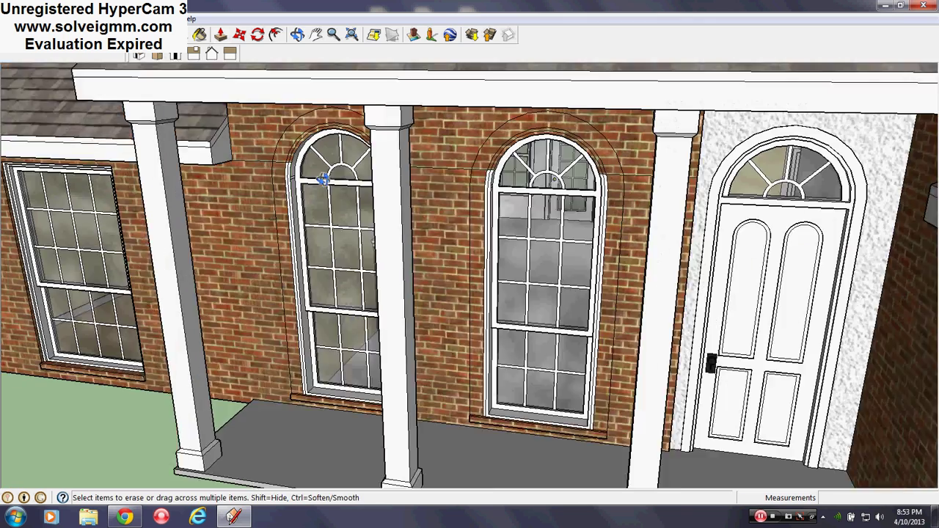
mouse_move(323, 180)
middle_mouse_down()
mouse_move(338, 156)
mouse_move(329, 169)
middle_mouse_up()
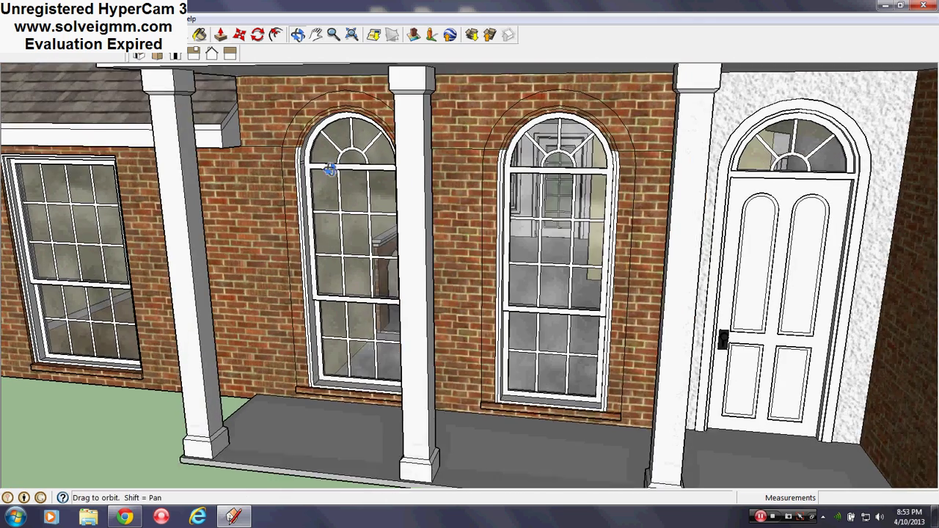